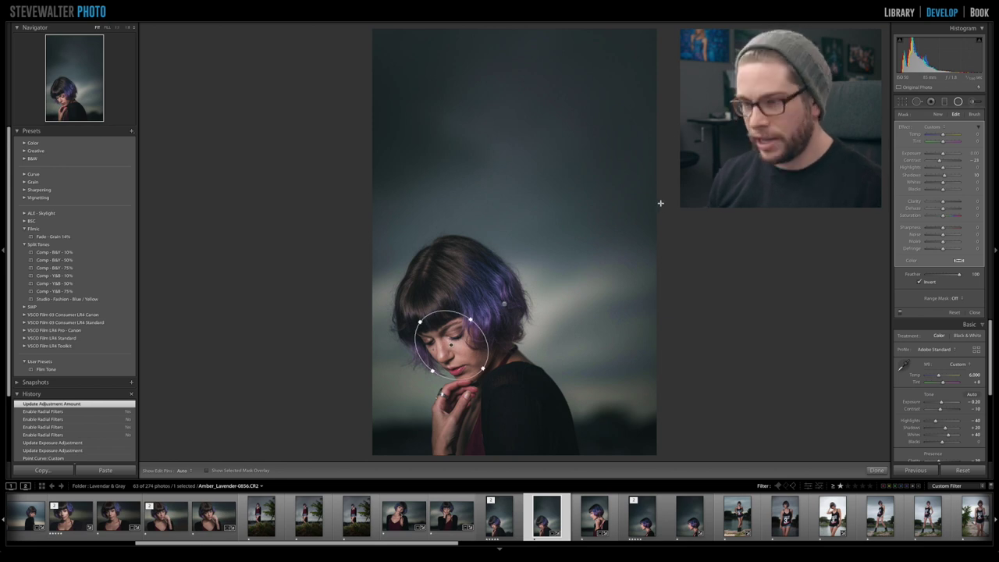
Check the portrait's framing with the Crop & Straighten overlay and close it without changing the crop.
key(r)
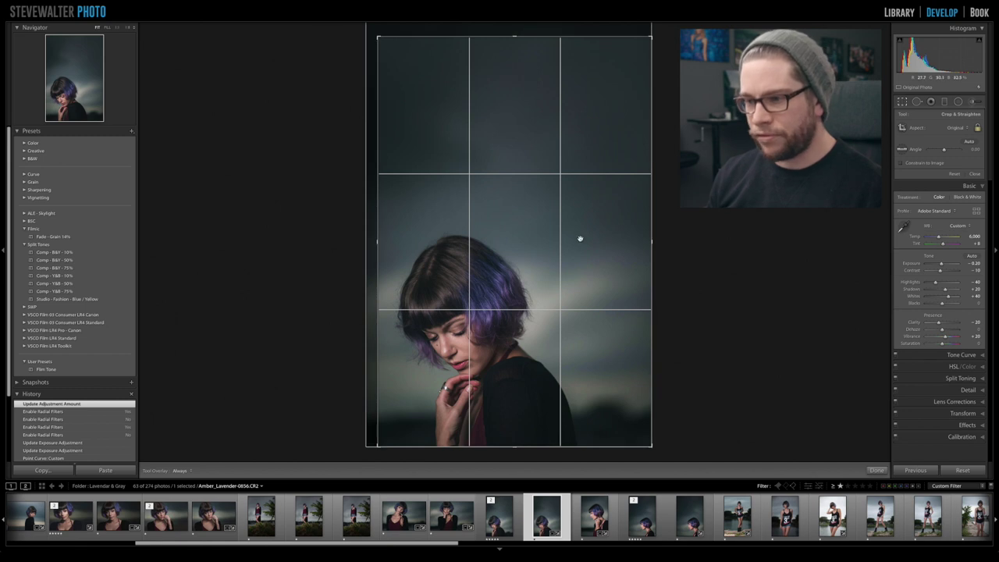
key(r)
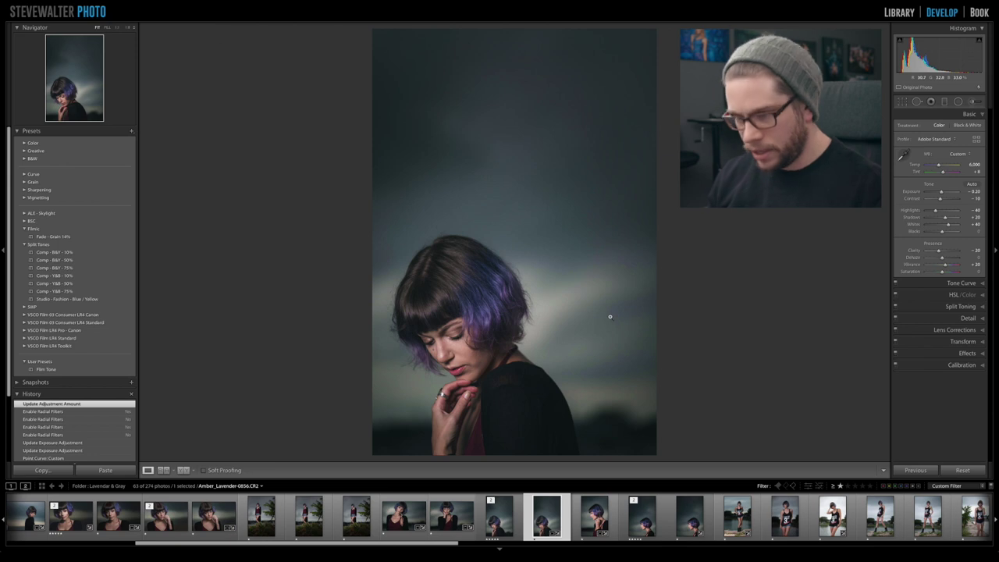
Find the vertical photo of the model seated on gravel beneath the trees in the Library grid and view it enlarged.
key(g)
scroll(589, 298, down, 5)
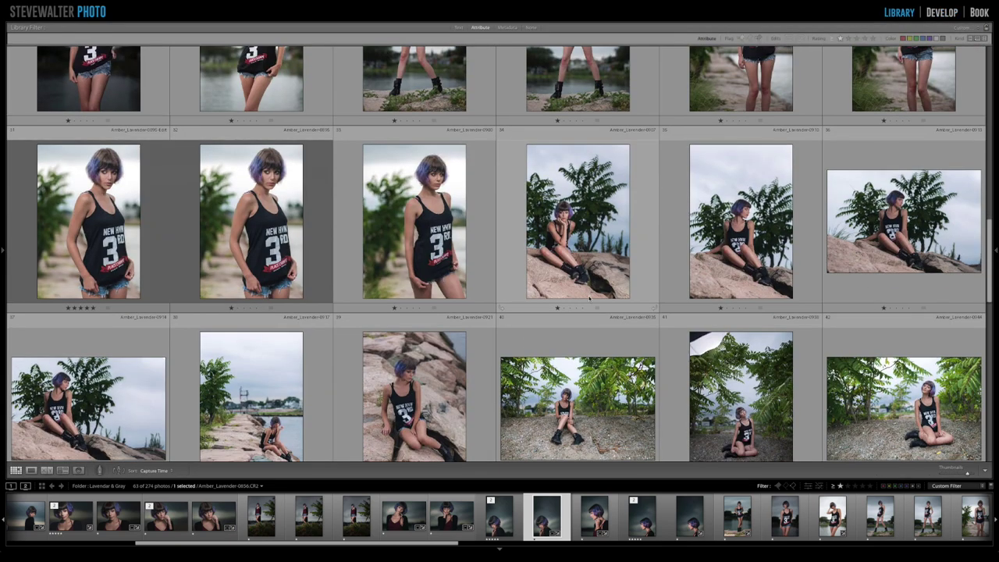
scroll(589, 298, down, 3)
double_click(759, 252)
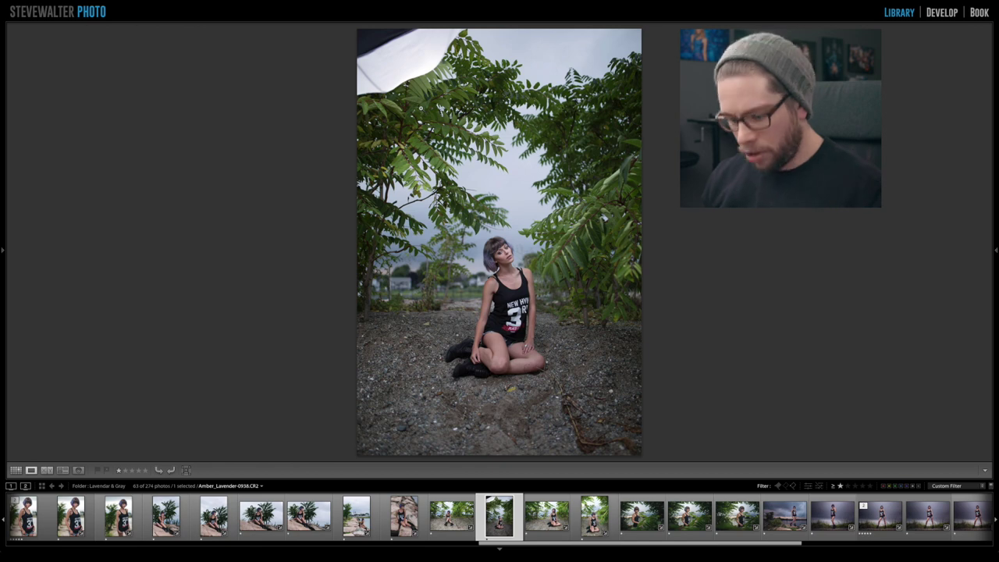
Return to the photo grid and view the five-star TIFF portrait of the purple-haired model against the dark sky.
key(g)
scroll(437, 219, up, 8)
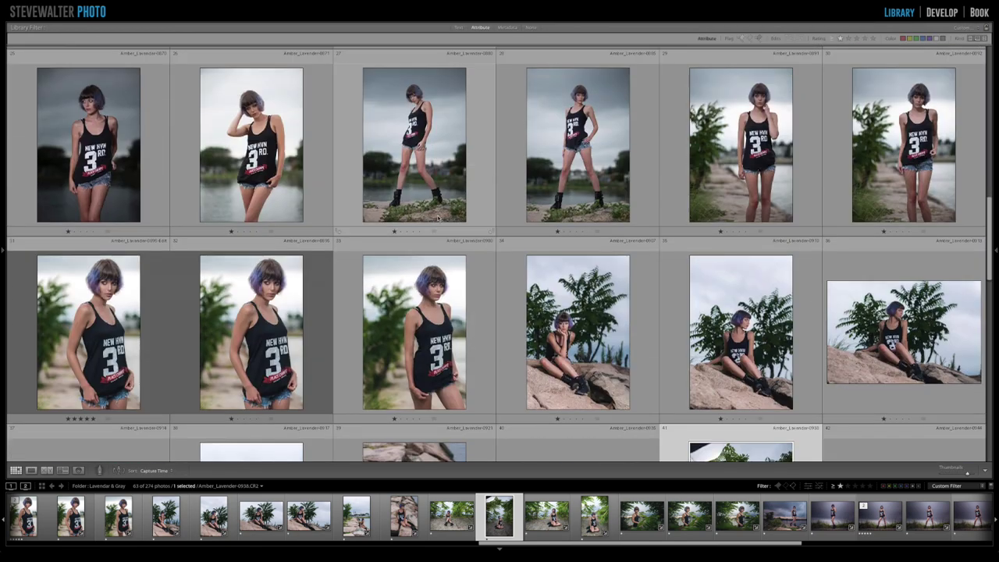
scroll(438, 219, up, 3)
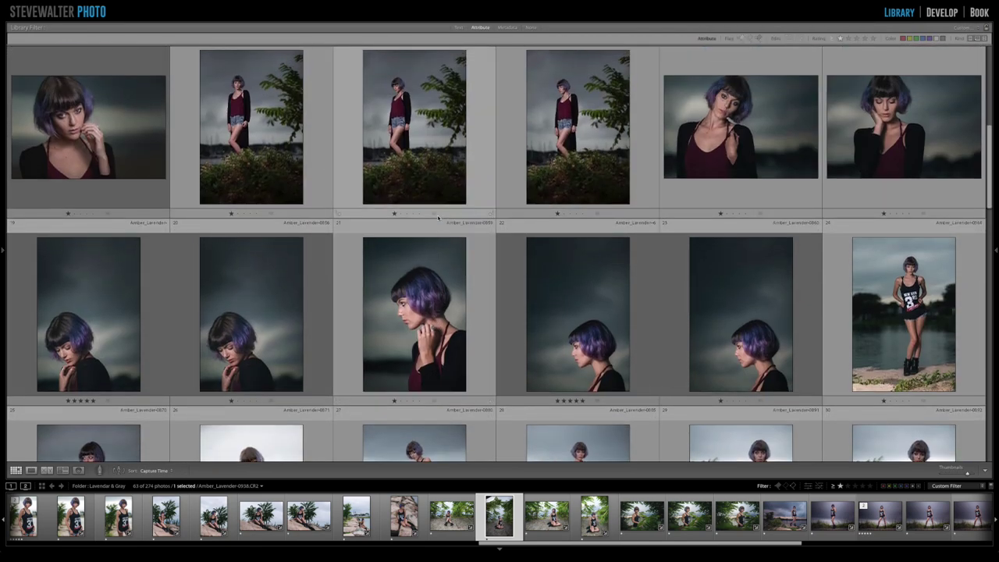
double_click(108, 328)
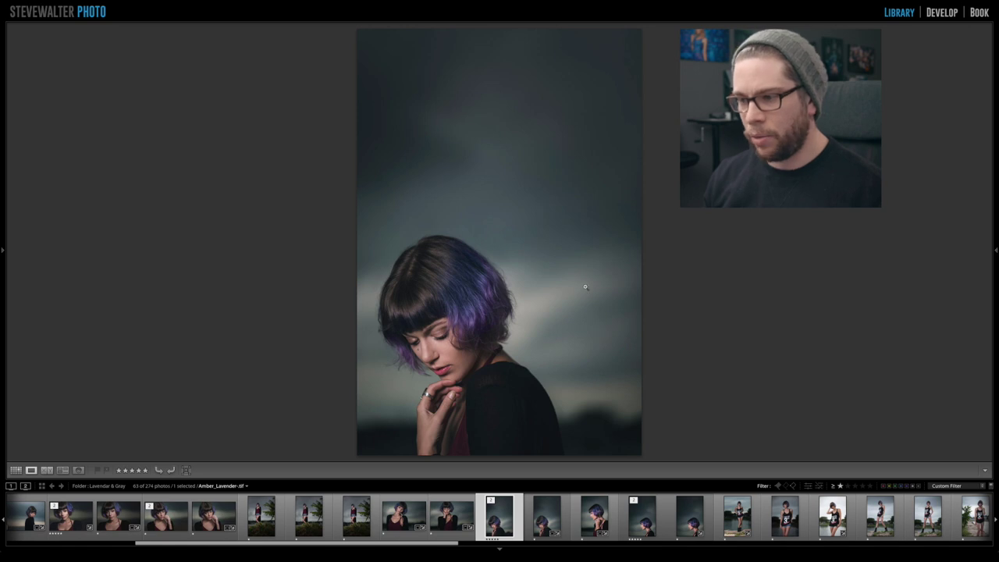
Open the raw CR2 version of the portrait in Develop and compare its before and after views.
key(d)
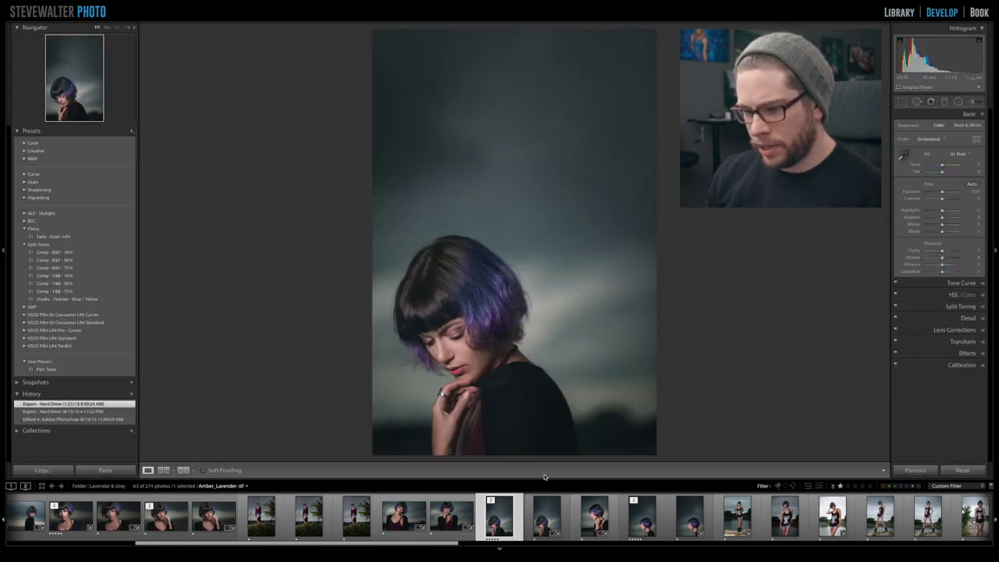
click(544, 515)
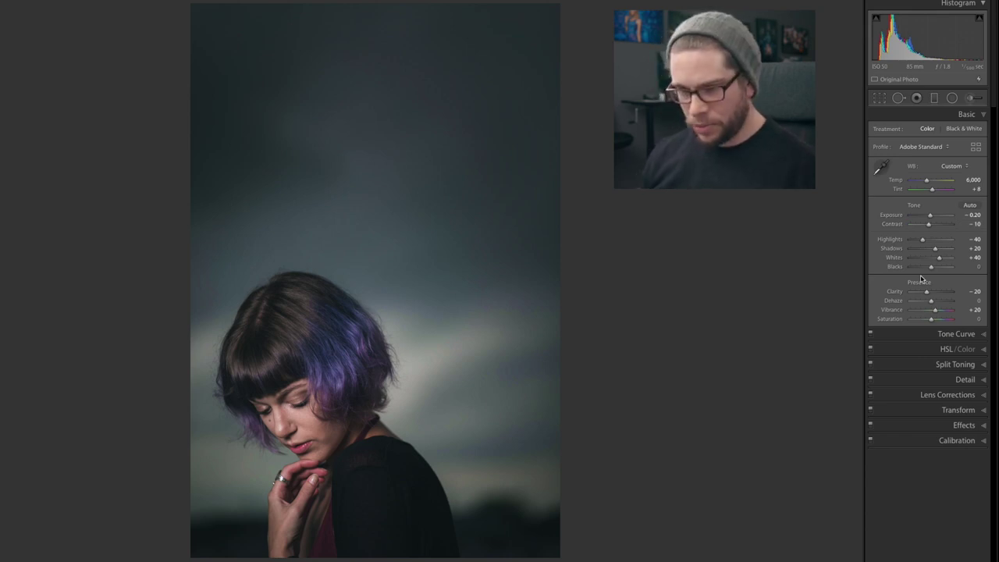
key(backslash)
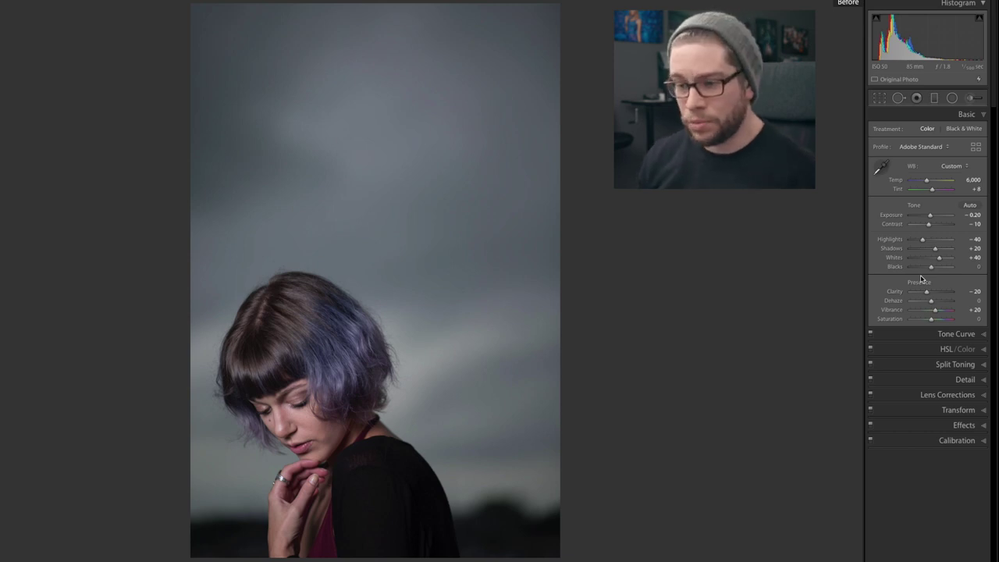
key(backslash)
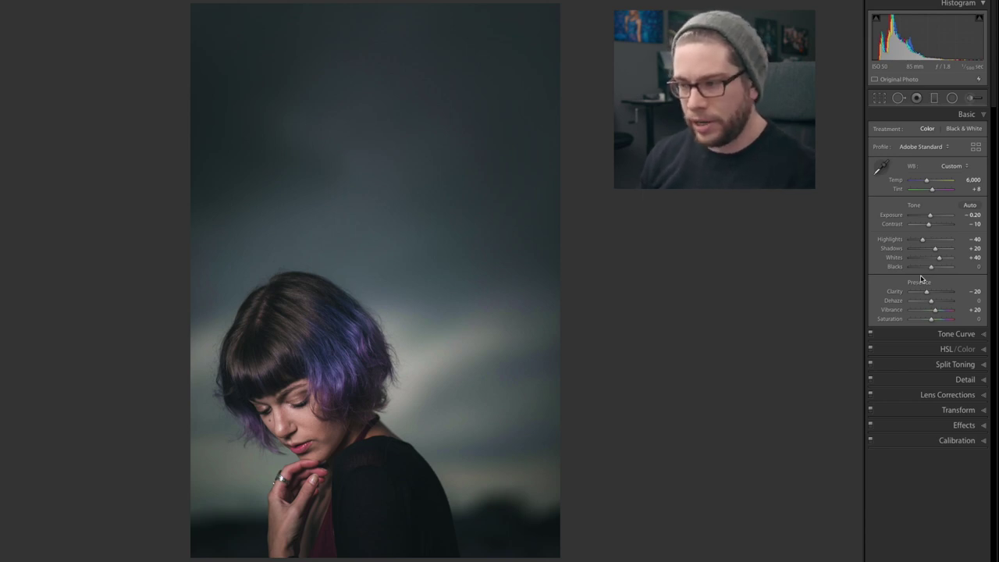
Review the portrait's Calibration settings and the shape of its RGB tone curve.
click(953, 440)
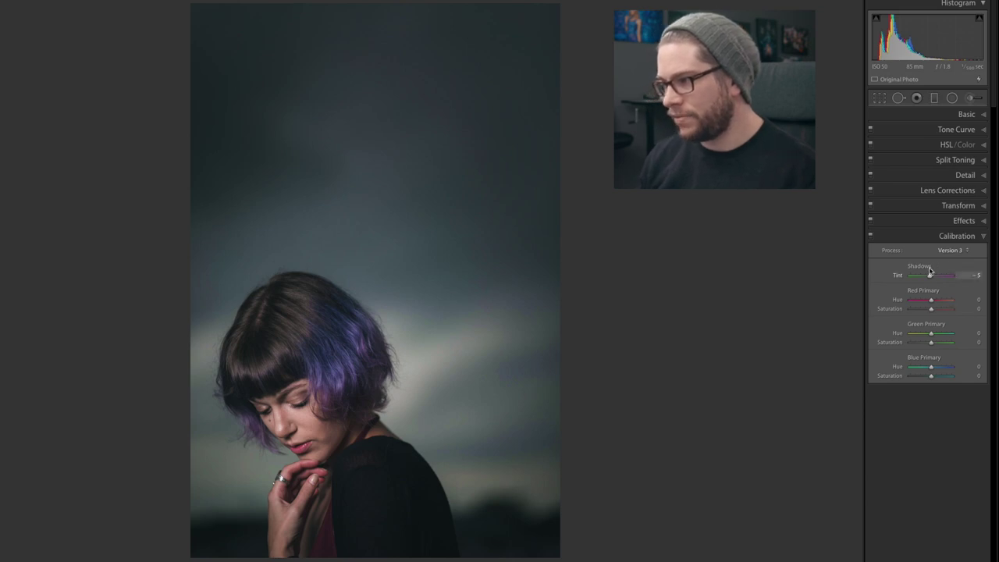
click(948, 234)
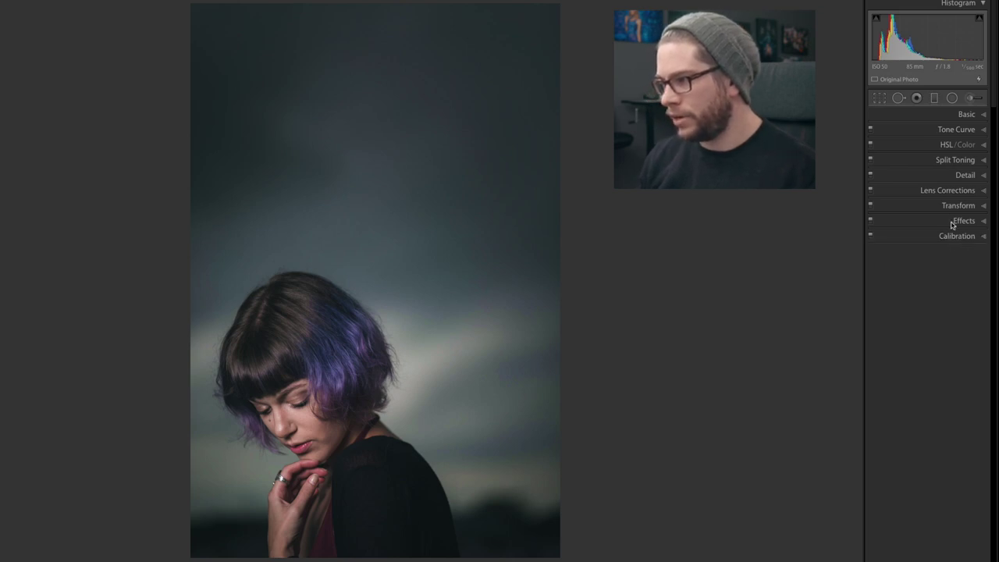
click(950, 130)
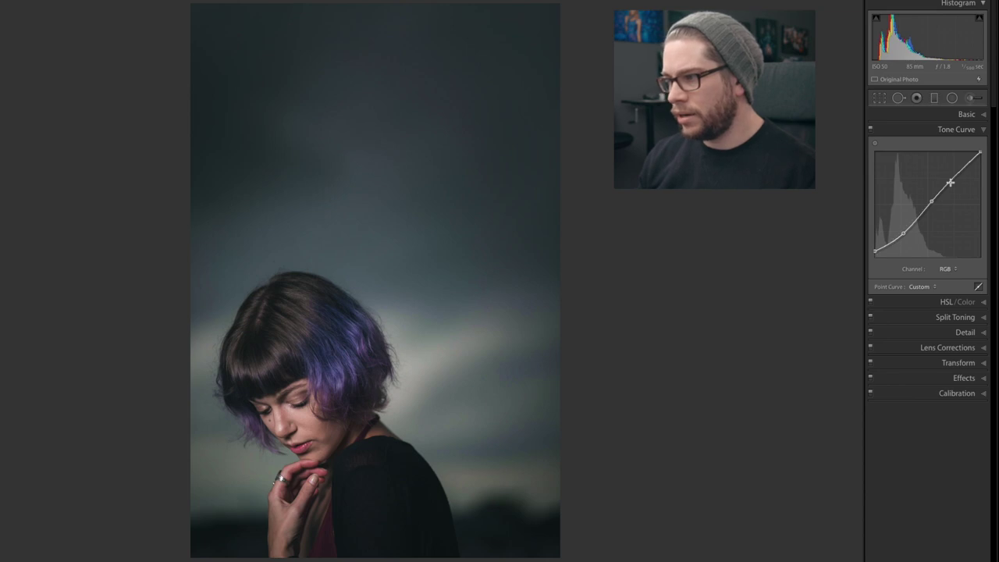
Review the portrait's HSL luminance, saturation and hue adjustments.
click(947, 302)
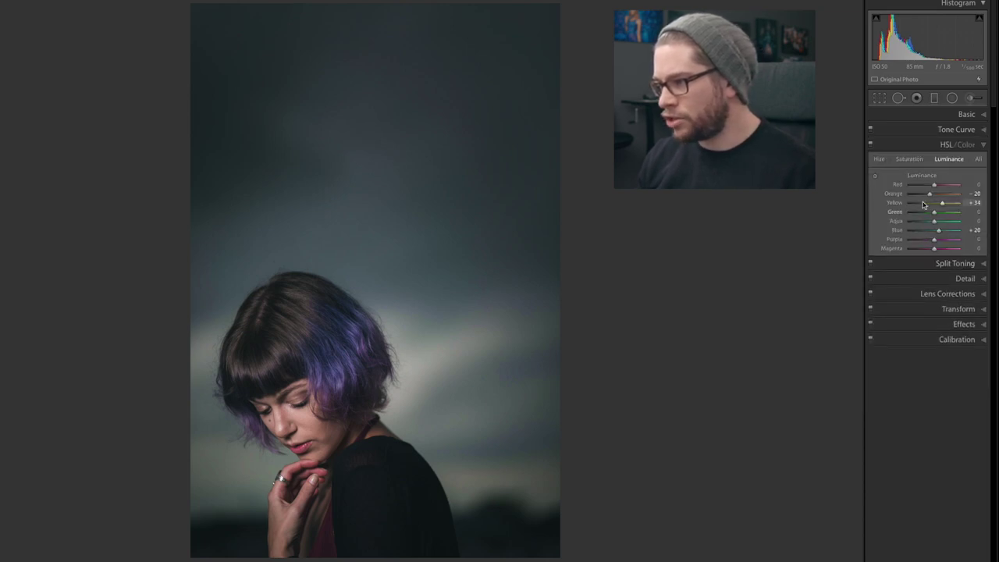
click(910, 159)
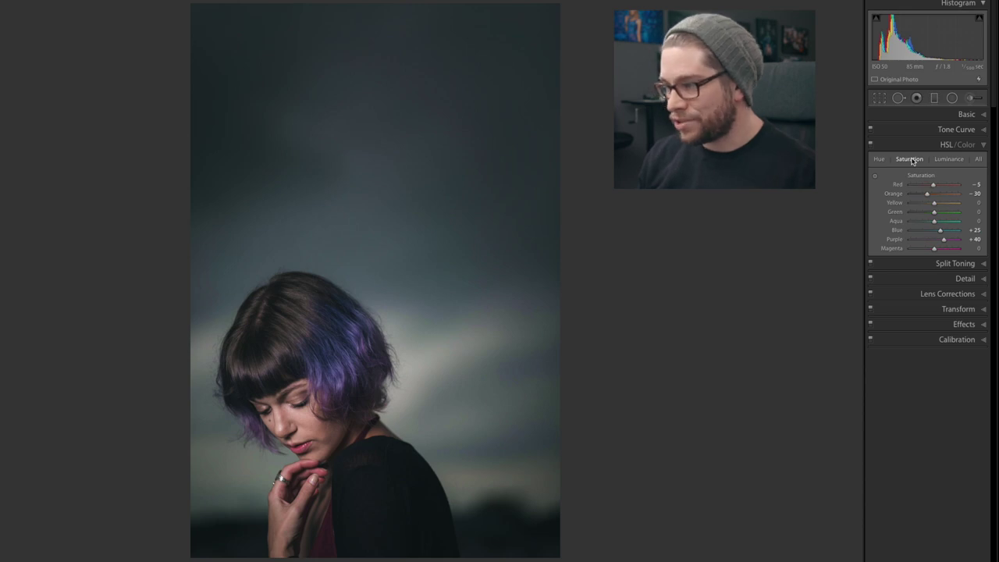
click(880, 159)
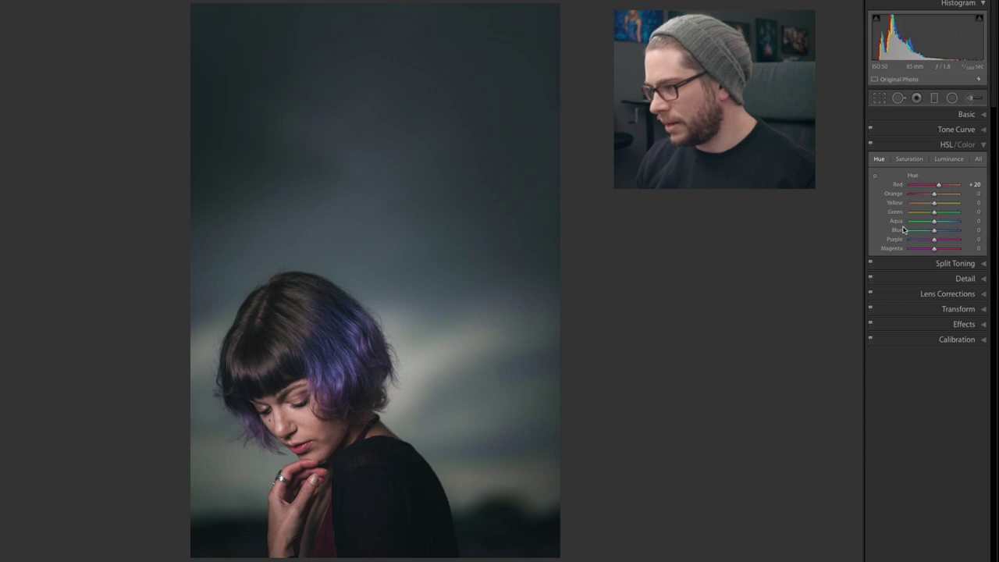
Review the portrait's split toning, sharpening, lens correction, transform and effects settings.
click(951, 265)
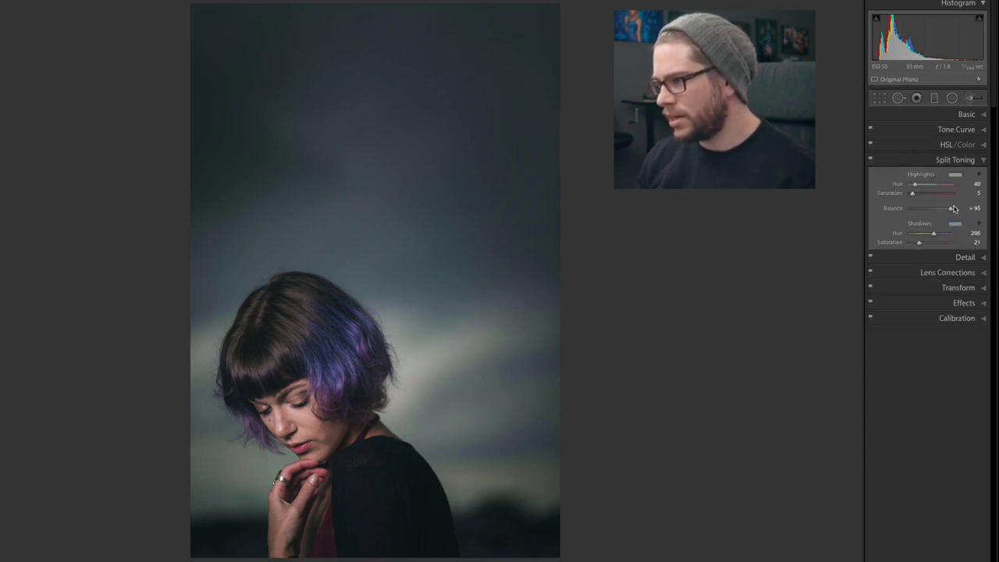
click(962, 258)
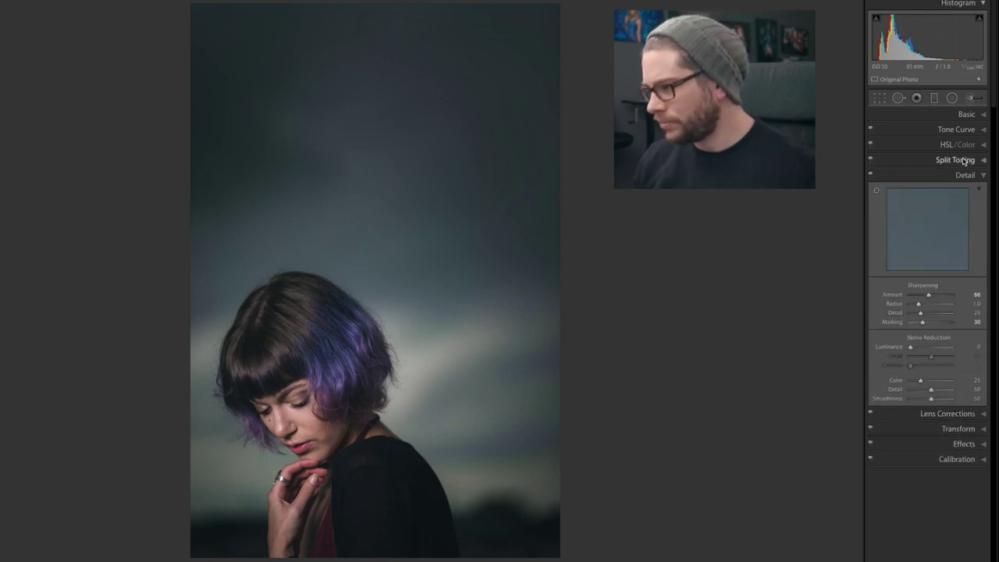
click(940, 414)
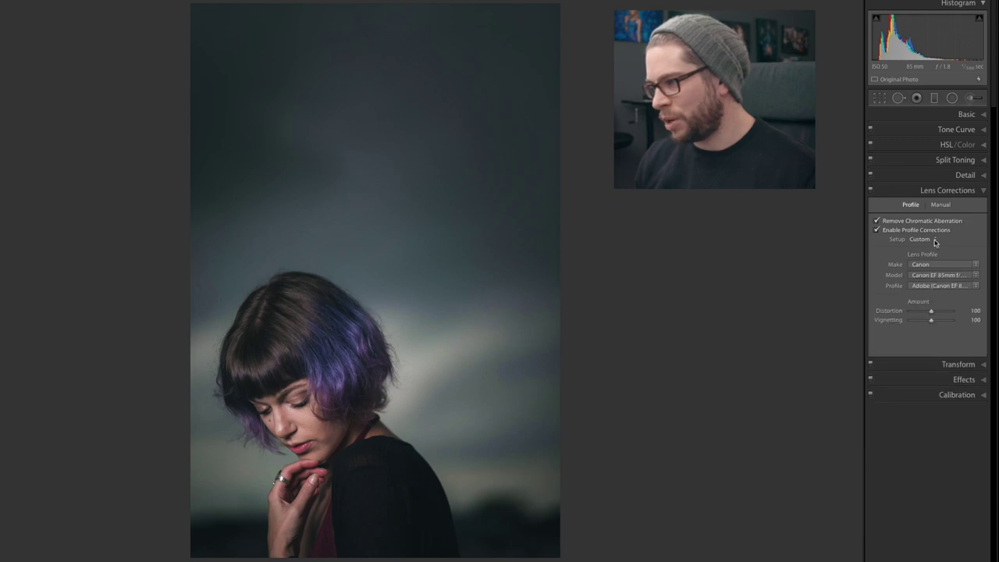
click(956, 364)
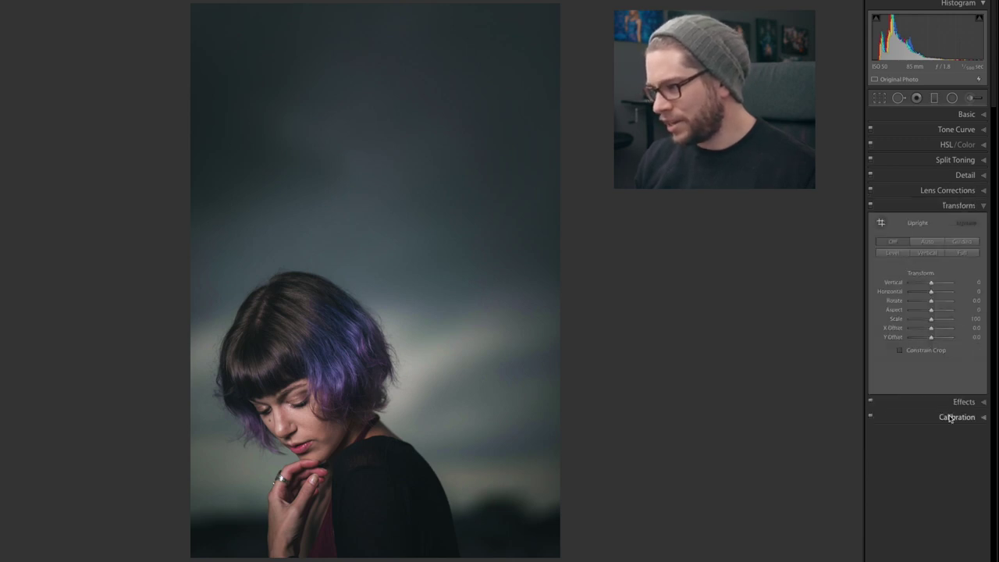
click(957, 407)
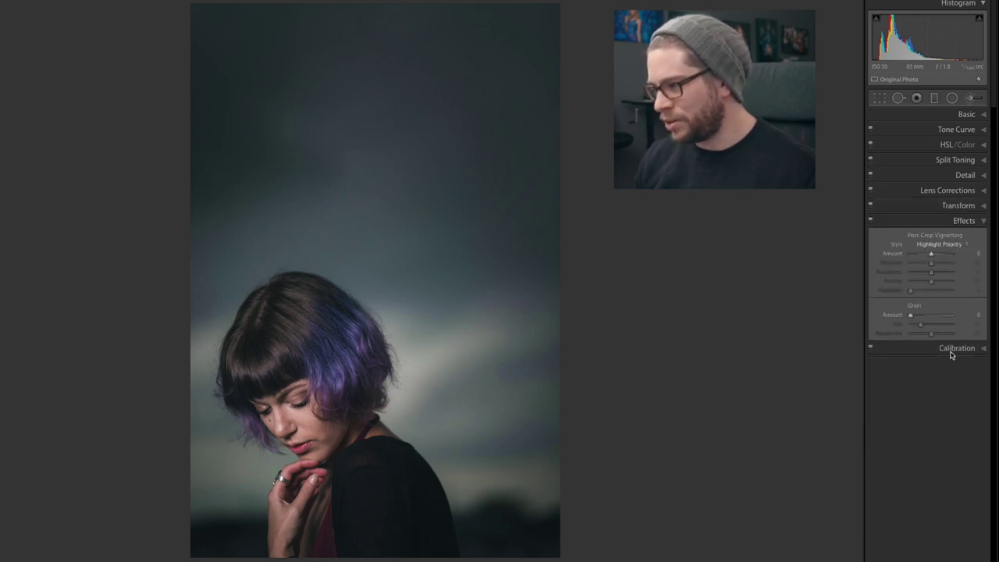
click(964, 221)
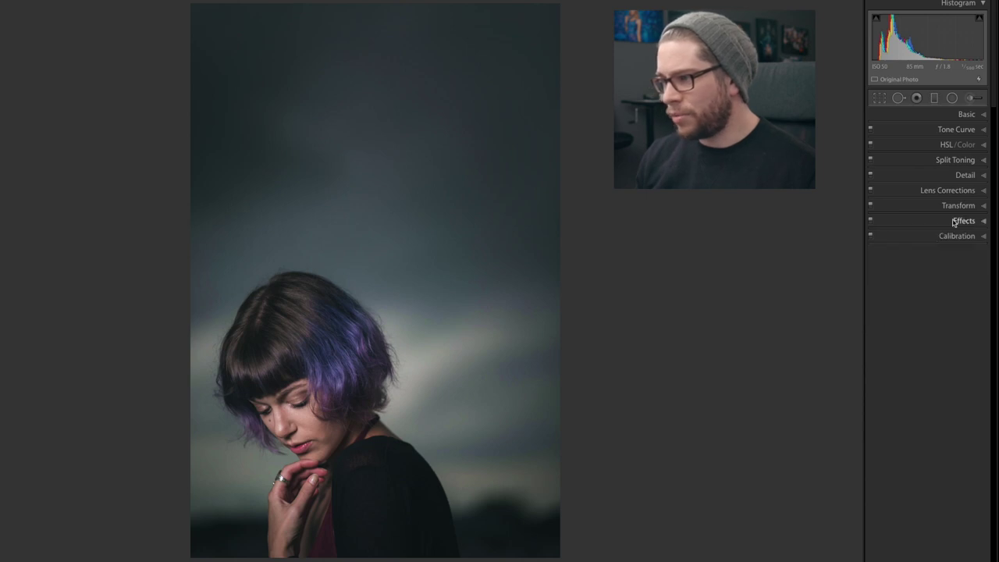
Toggle between the original and the edited portrait to judge the overall effect of the adjustments.
key(backslash)
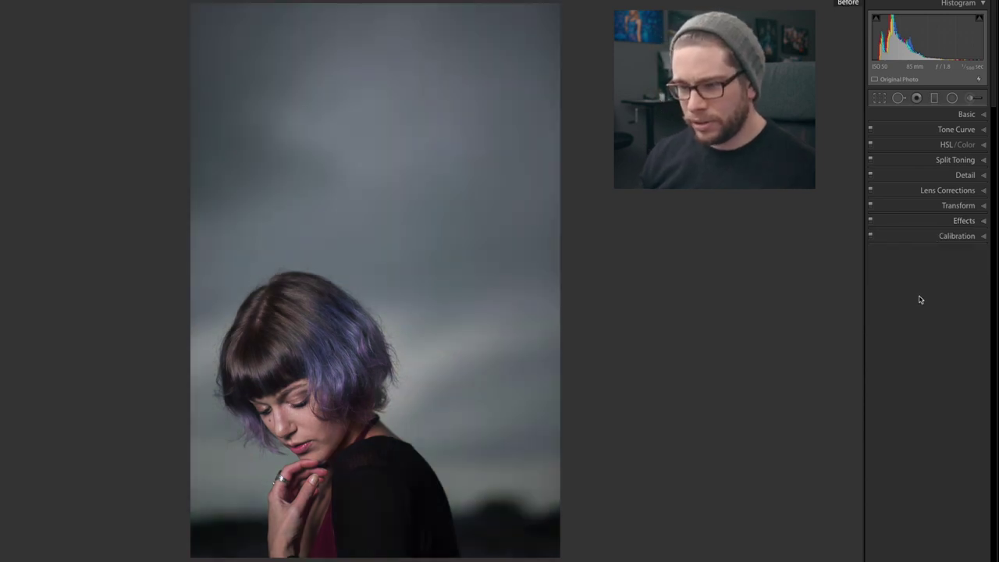
key(backslash)
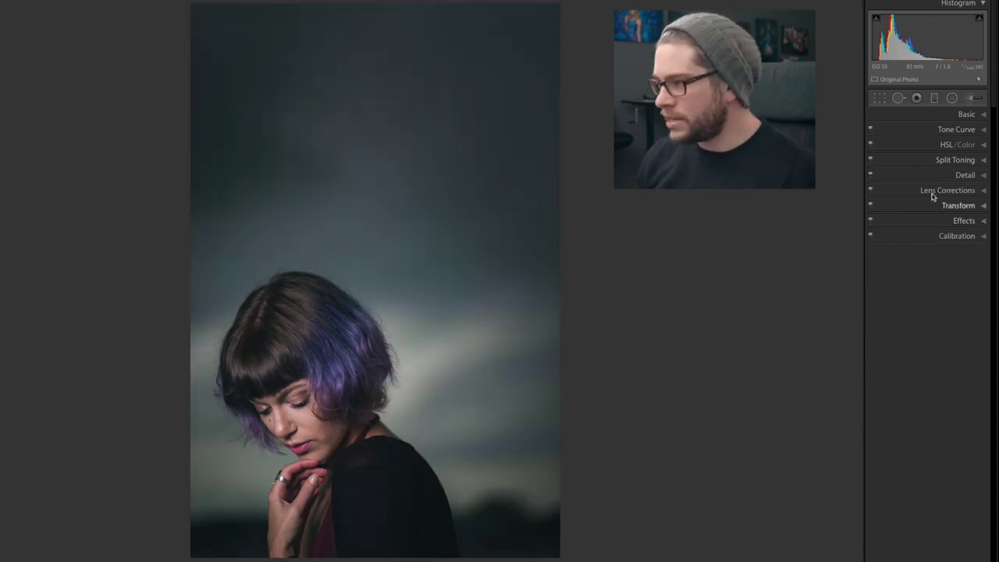
Display the mask overlay of the radial filter centred on the hair and cycle through the overlay colors.
click(952, 99)
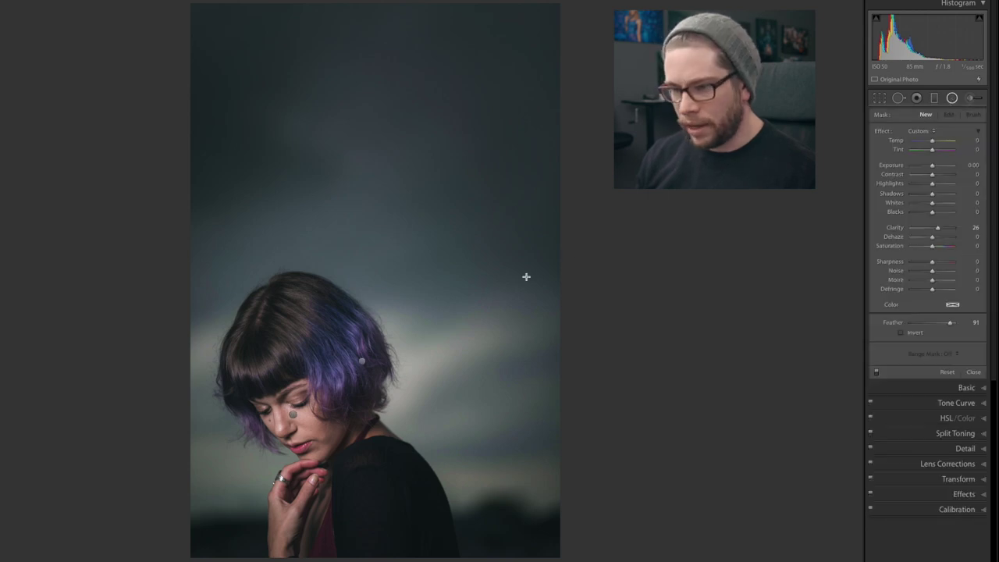
key(o)
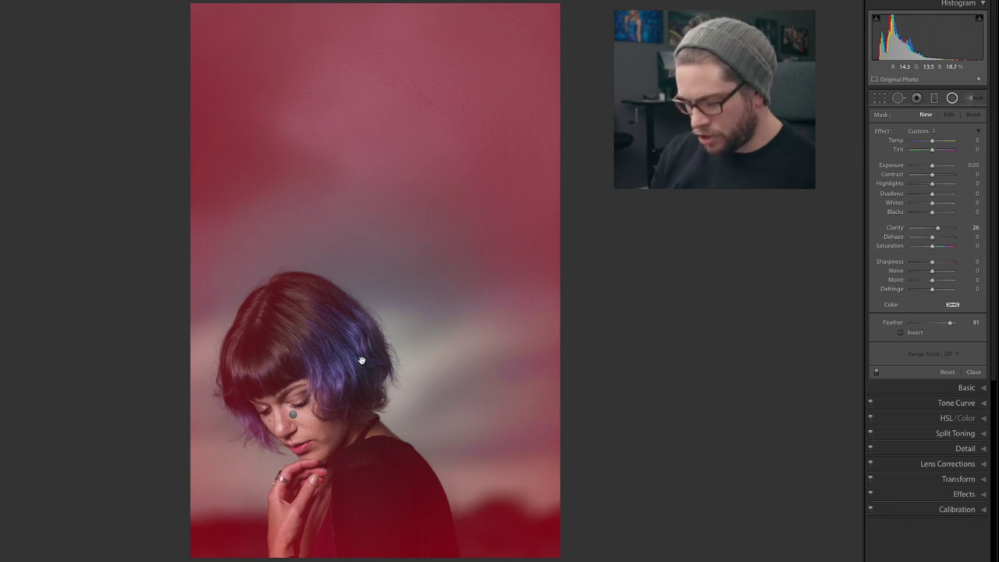
key(shift+o)
key(shift+o)
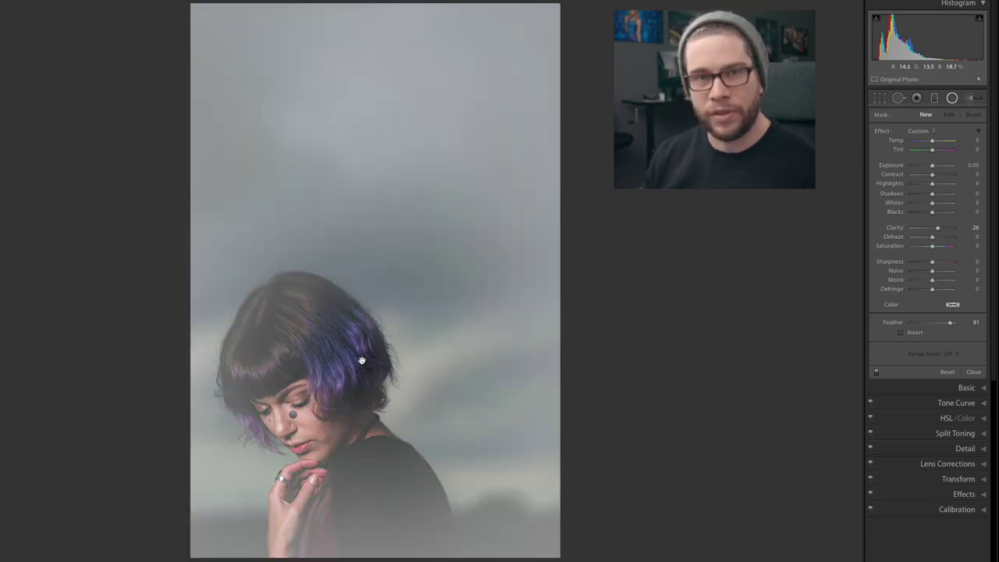
key(o)
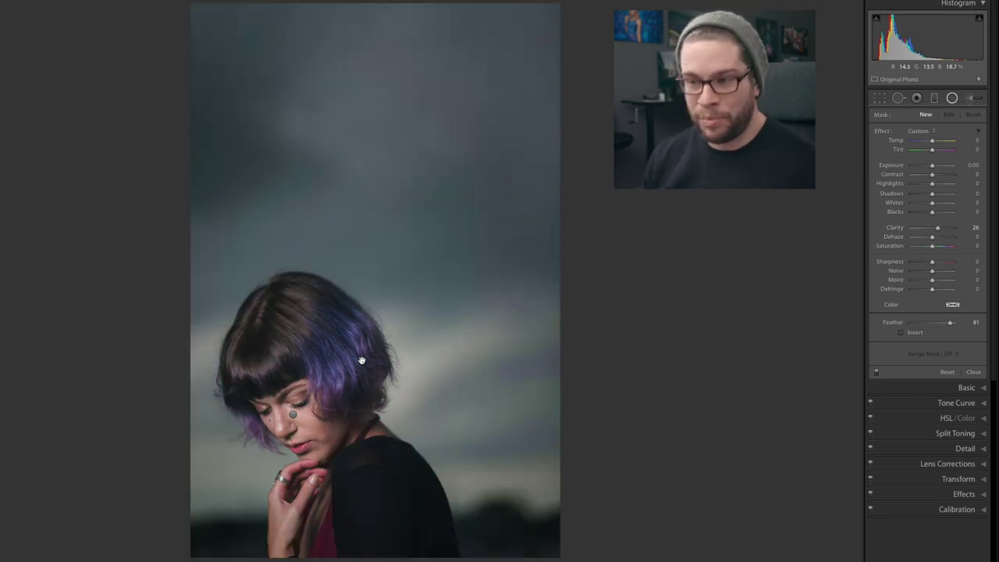
key(o)
key(shift+o)
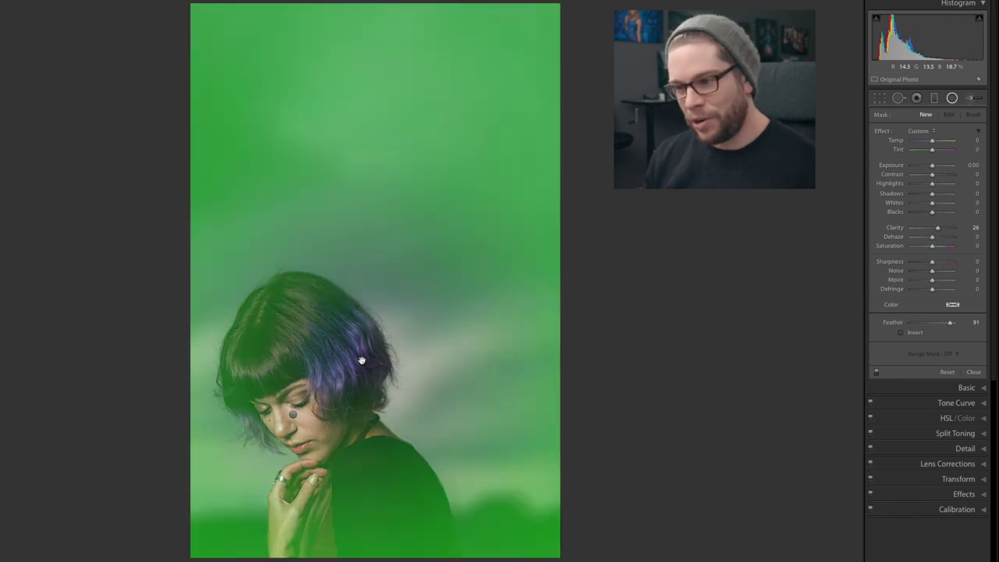
key(shift+o)
key(shift+o)
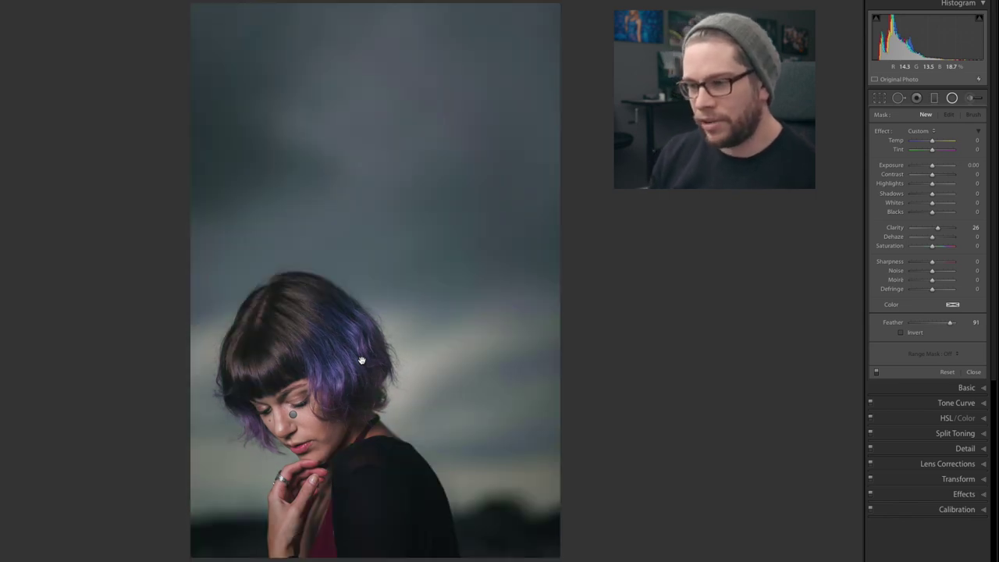
key(shift+o)
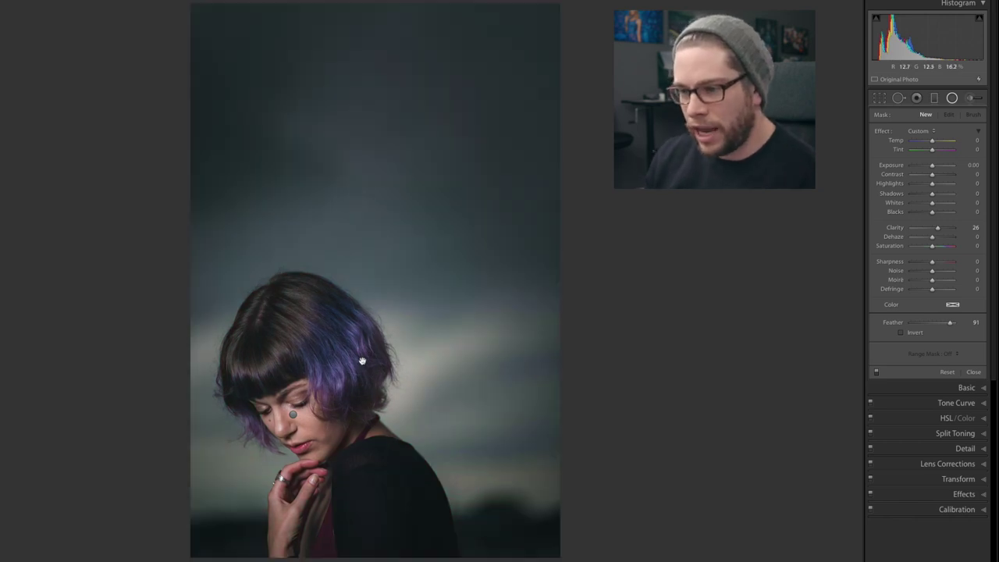
Inspect the settings of the radial filters on the hair and face, and switch off the radial adjustments for comparison.
click(361, 360)
key(o)
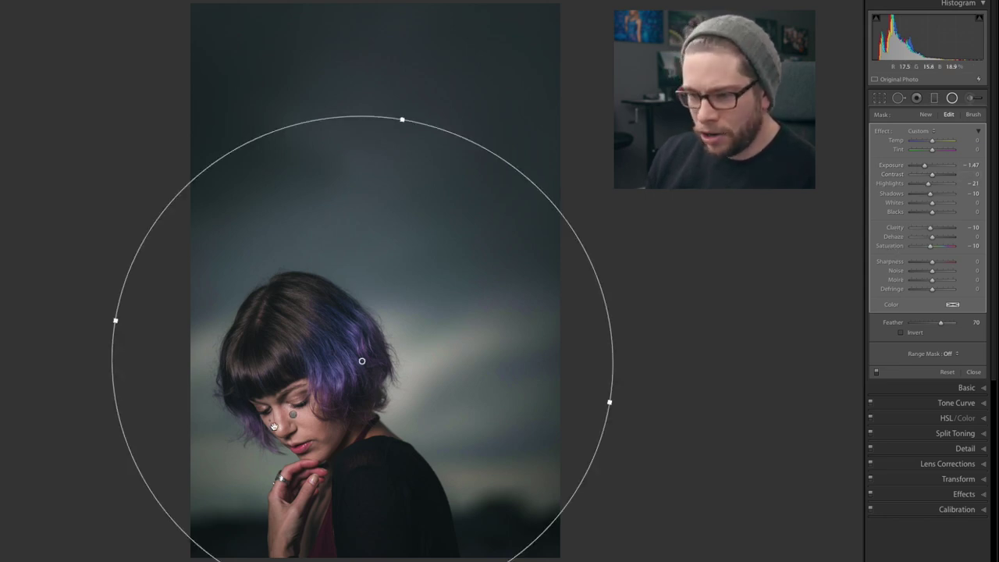
click(292, 415)
mouse_move(291, 415)
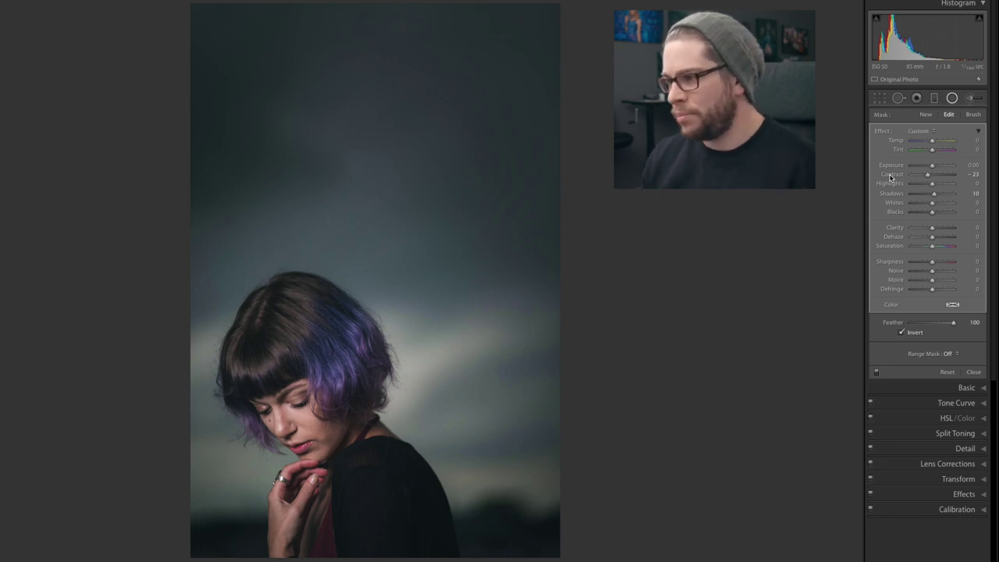
click(877, 373)
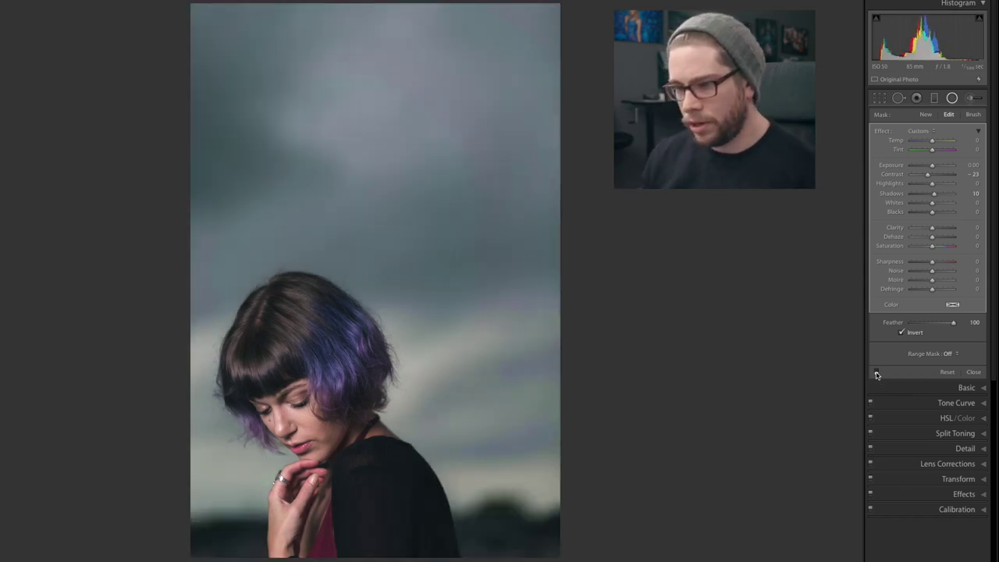
Turn the radial filter adjustments back on and switch to the portrait's layered document in Photoshop.
click(877, 373)
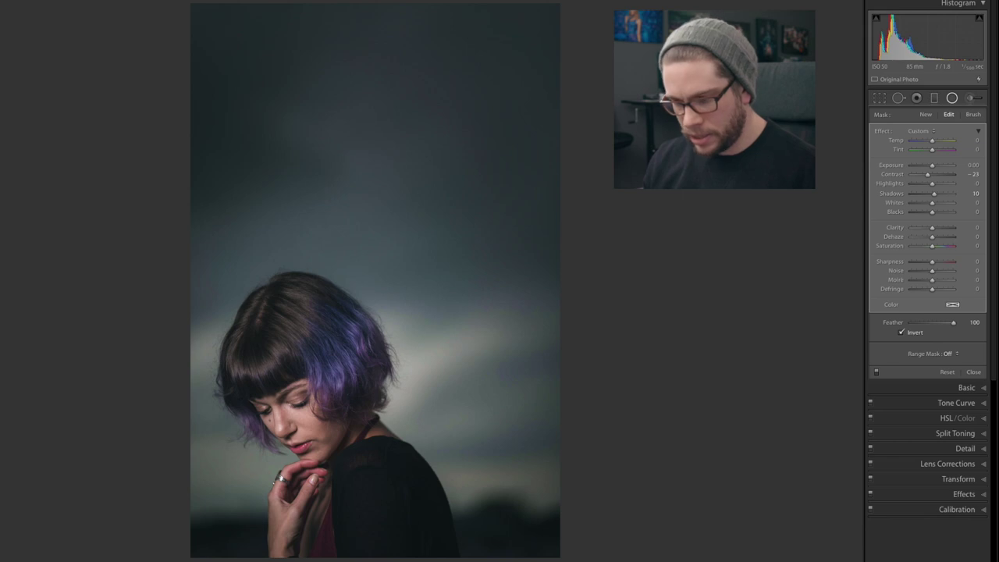
key(super+Tab)
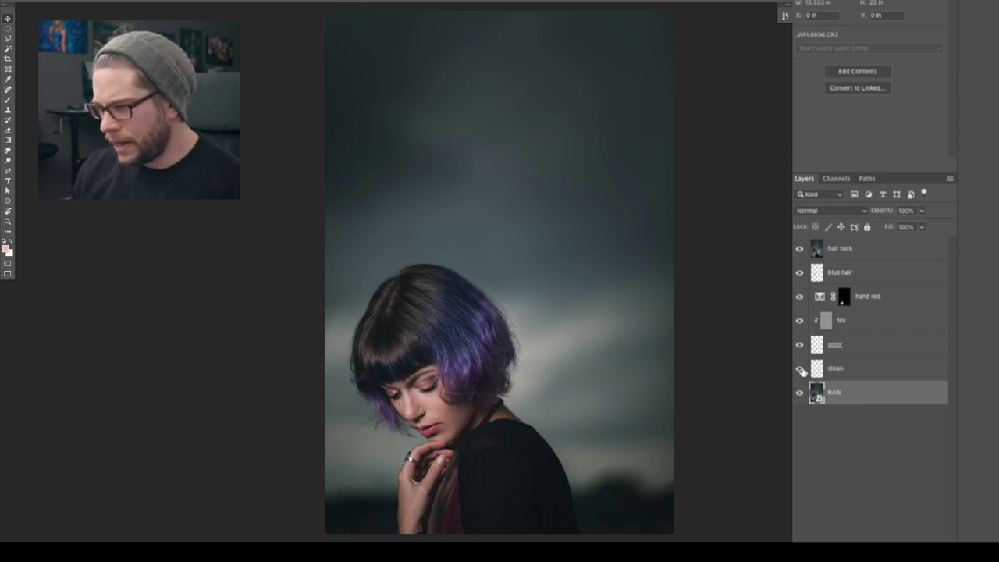
Hide all layers above RAW, show only the clean layer again, and view the face and hand close up.
drag(799, 248, 798, 371)
click(855, 367)
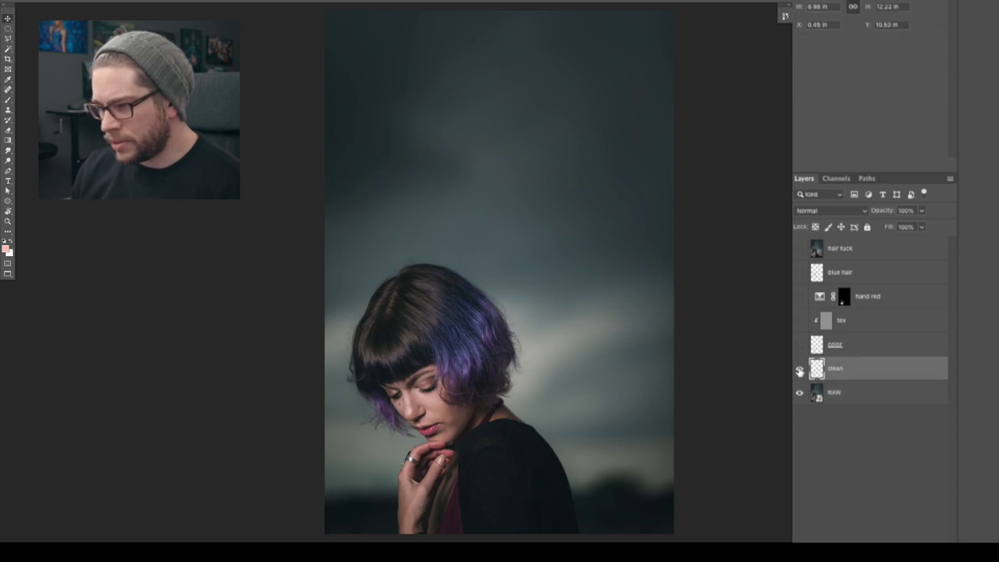
click(798, 370)
key(ctrl+plus)
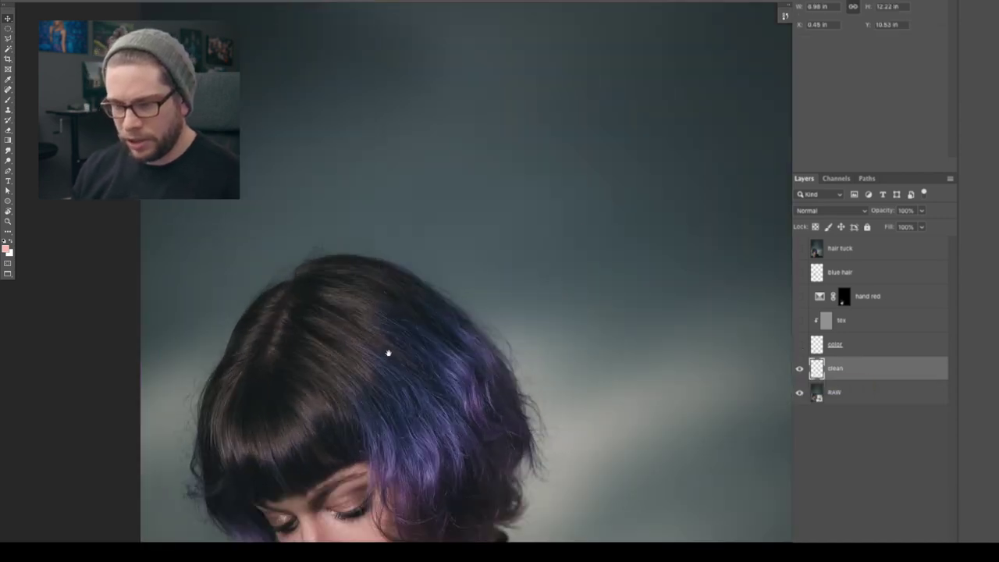
drag(388, 352, 433, 136)
key(ctrl+plus)
key(ctrl+plus)
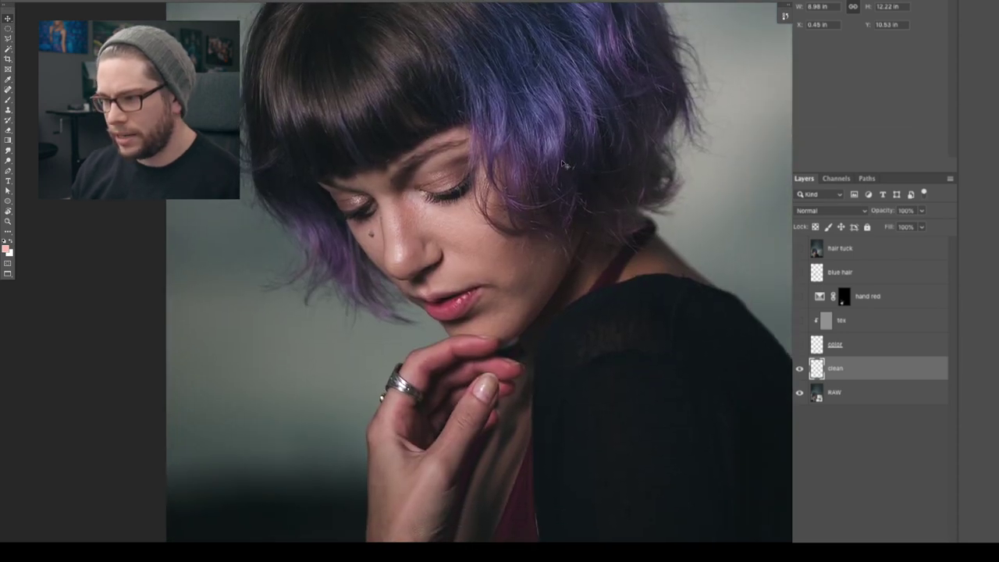
Toggle the clean layer's visibility repeatedly to compare the skin before and after retouching.
click(800, 372)
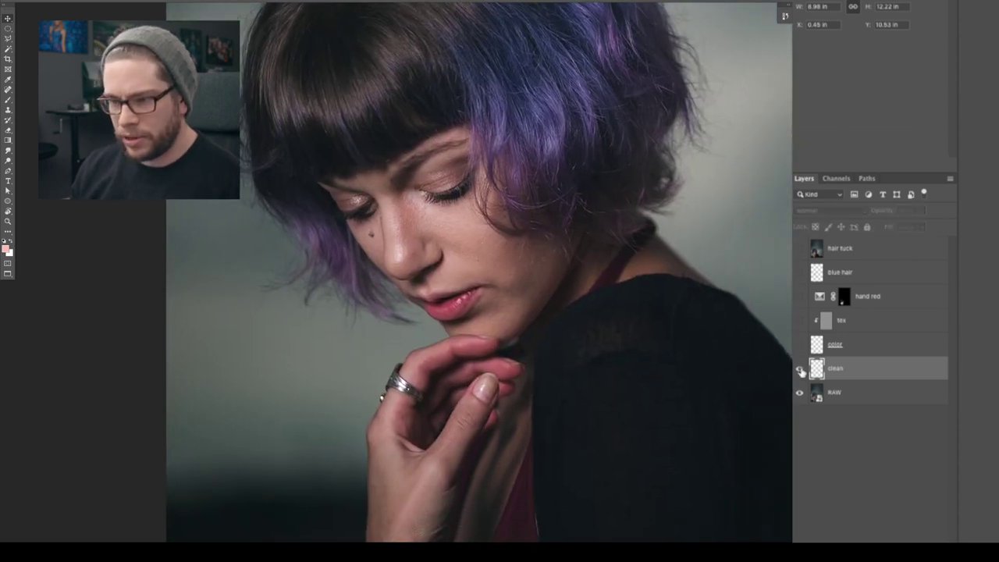
click(801, 371)
click(801, 373)
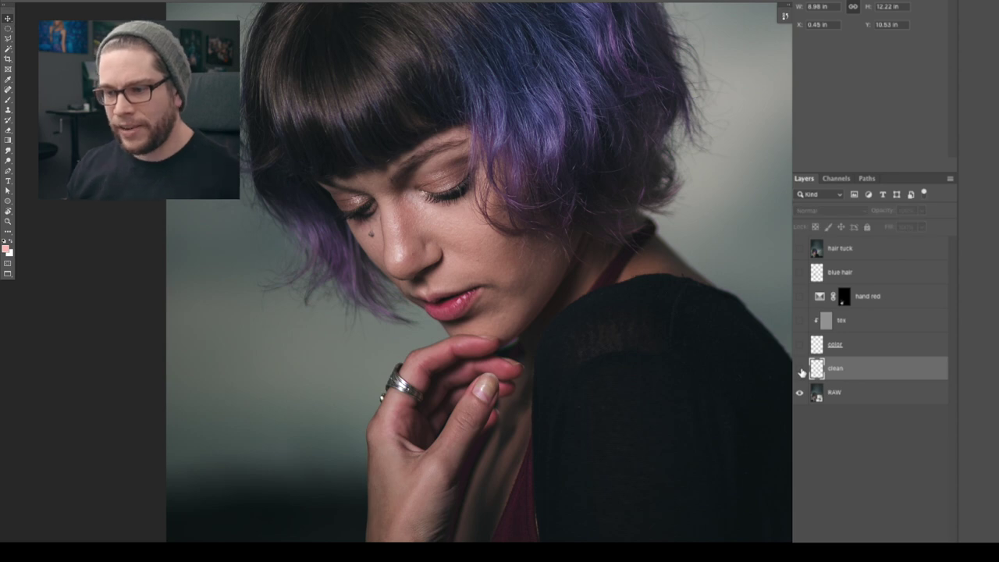
click(800, 371)
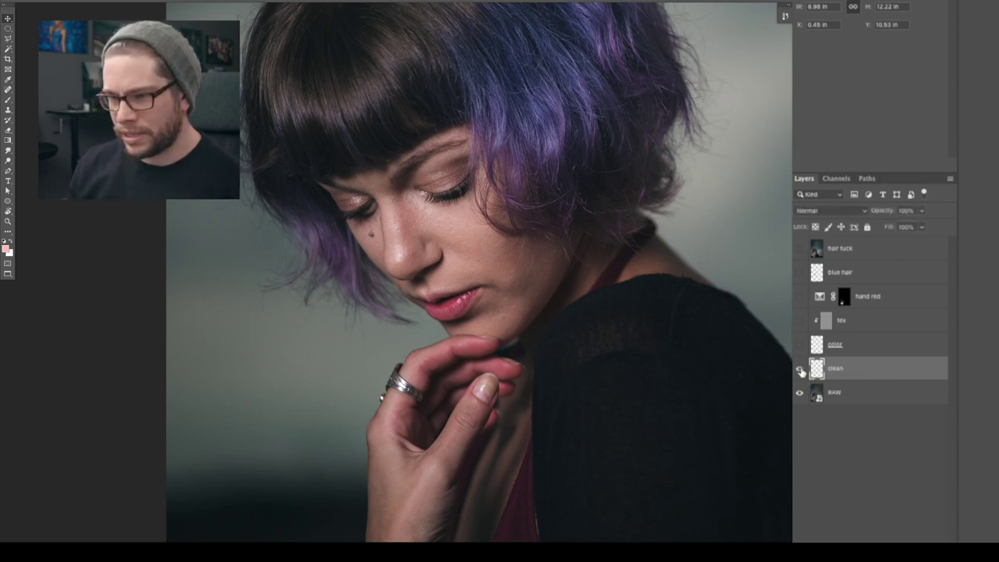
click(801, 371)
click(801, 371)
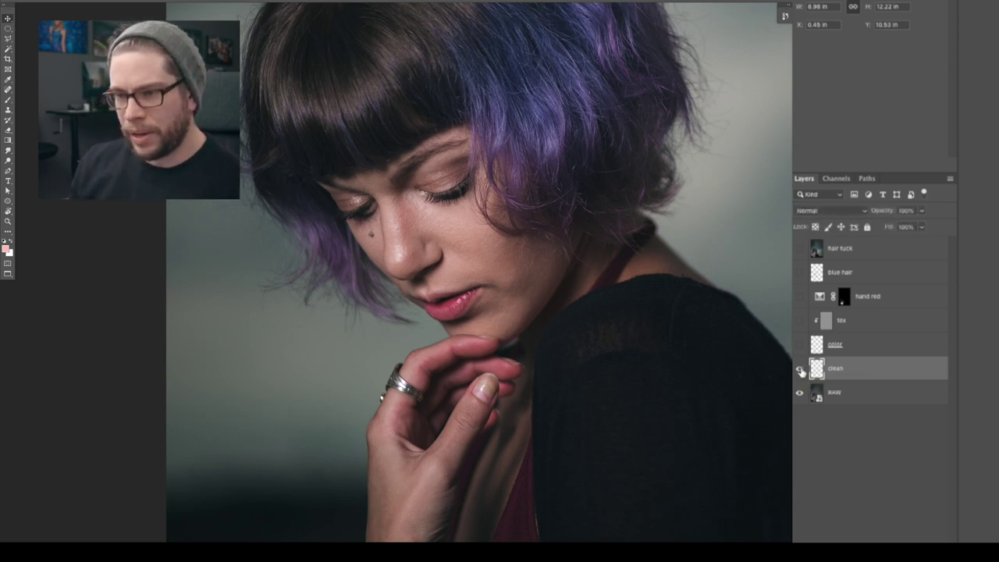
Show the color layer with its clipped tex layer and toggle color to judge its effect on the skin.
click(876, 348)
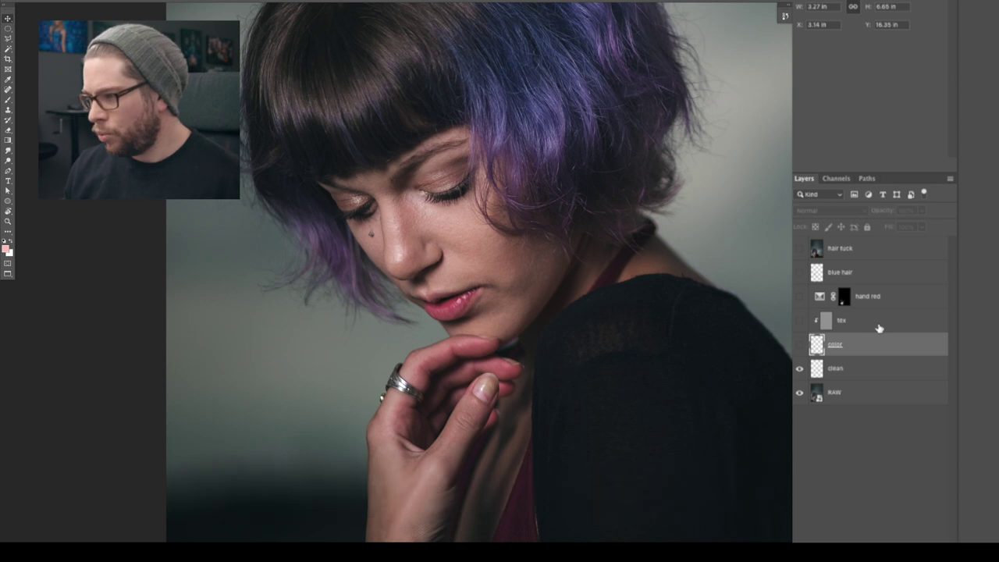
click(798, 321)
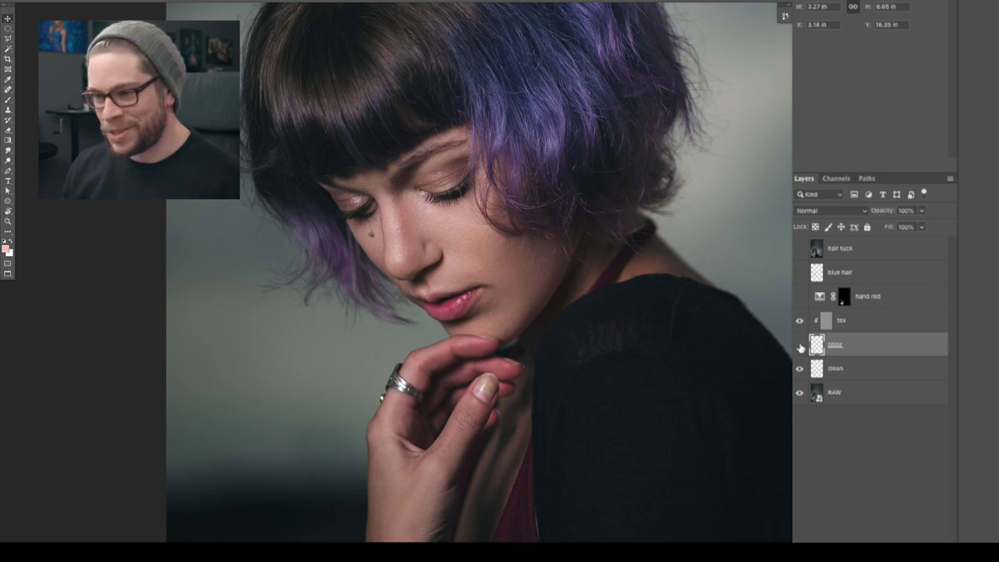
click(798, 346)
click(799, 346)
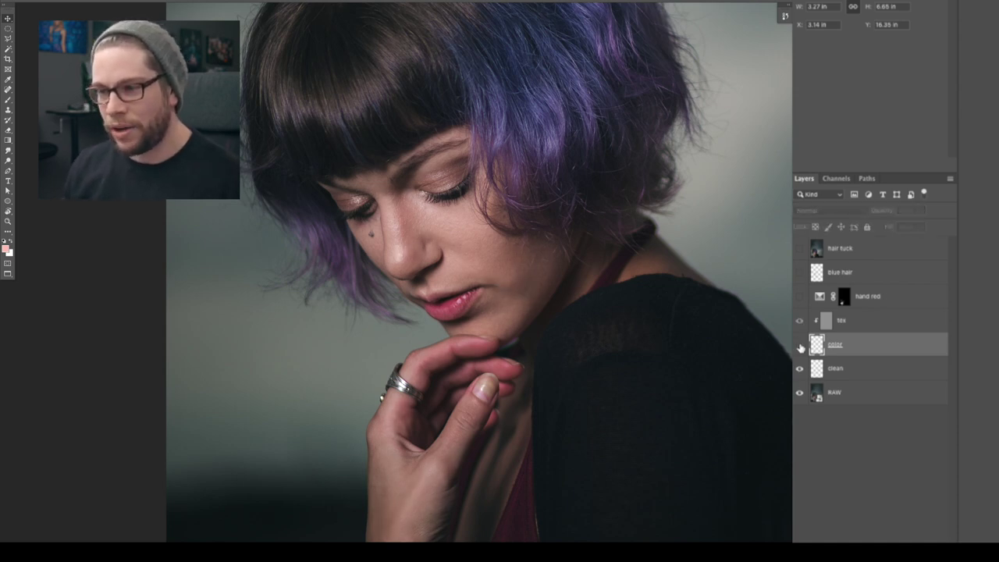
click(799, 346)
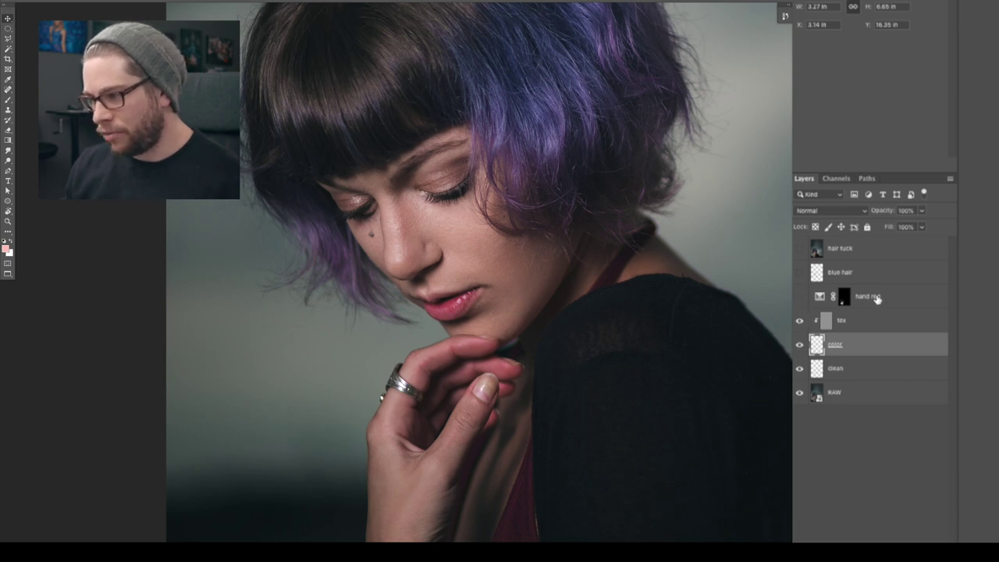
Inspect the hand red layer's Reds adjustment and toggle its visibility to compare the redness of the hand.
click(877, 298)
click(799, 299)
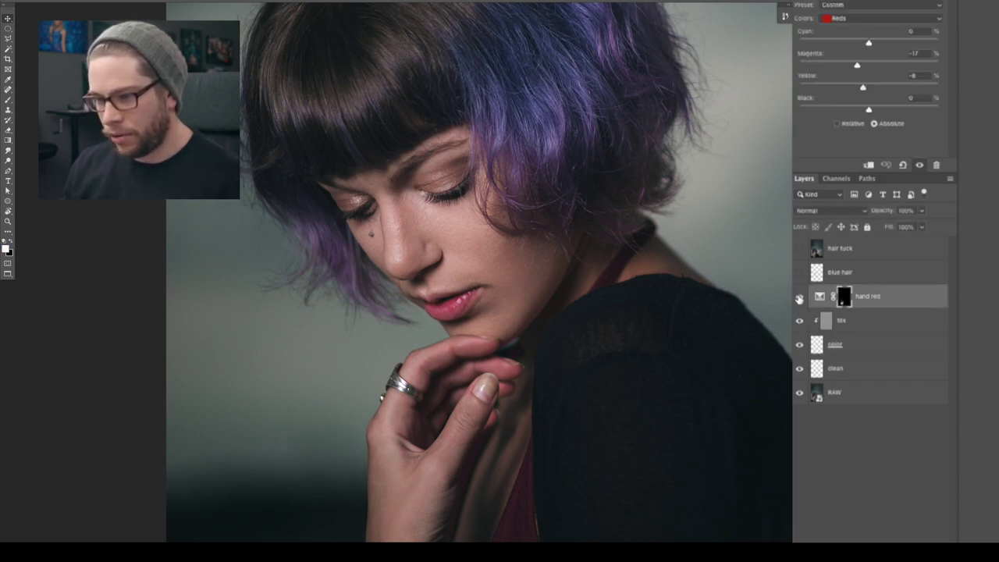
click(799, 299)
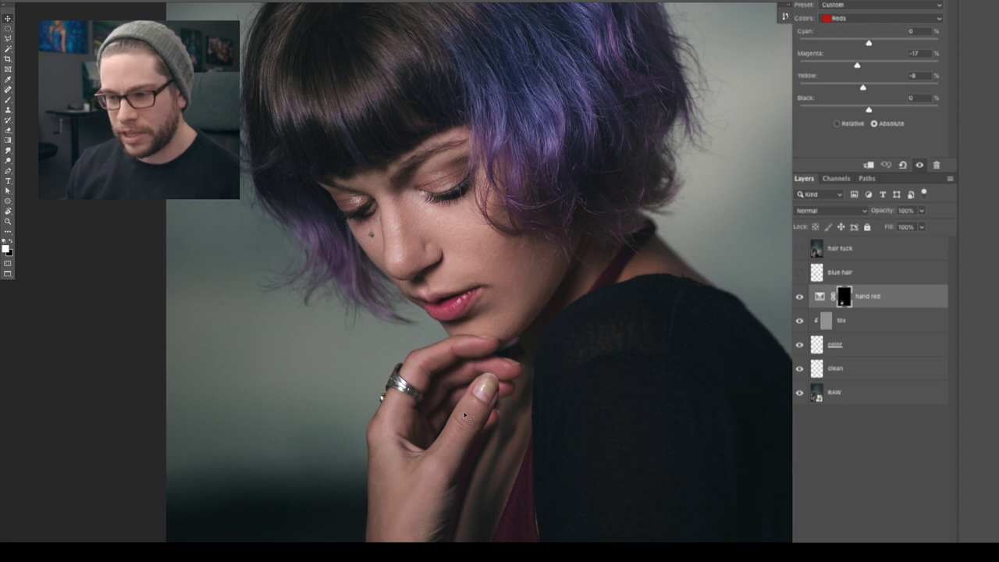
click(797, 298)
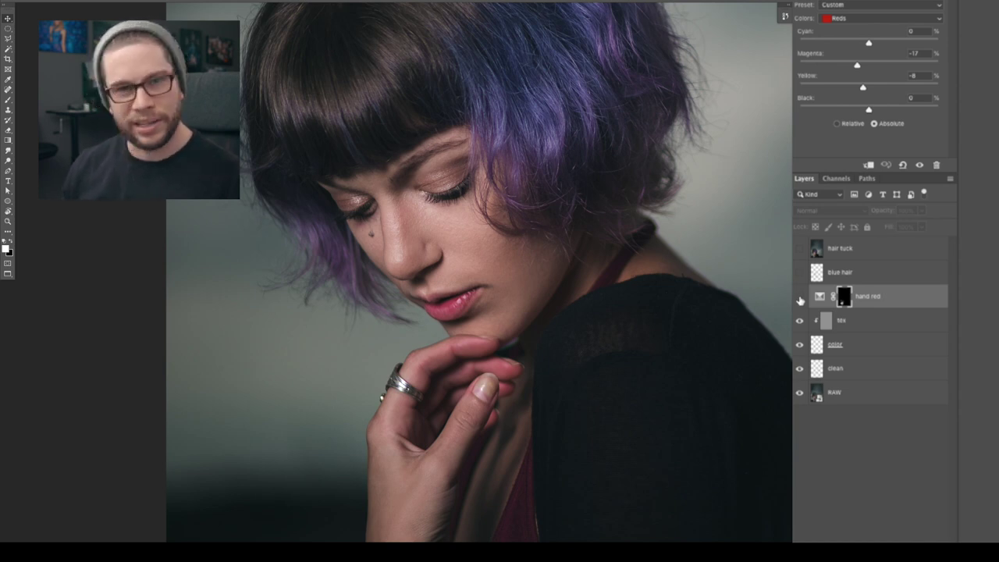
click(799, 299)
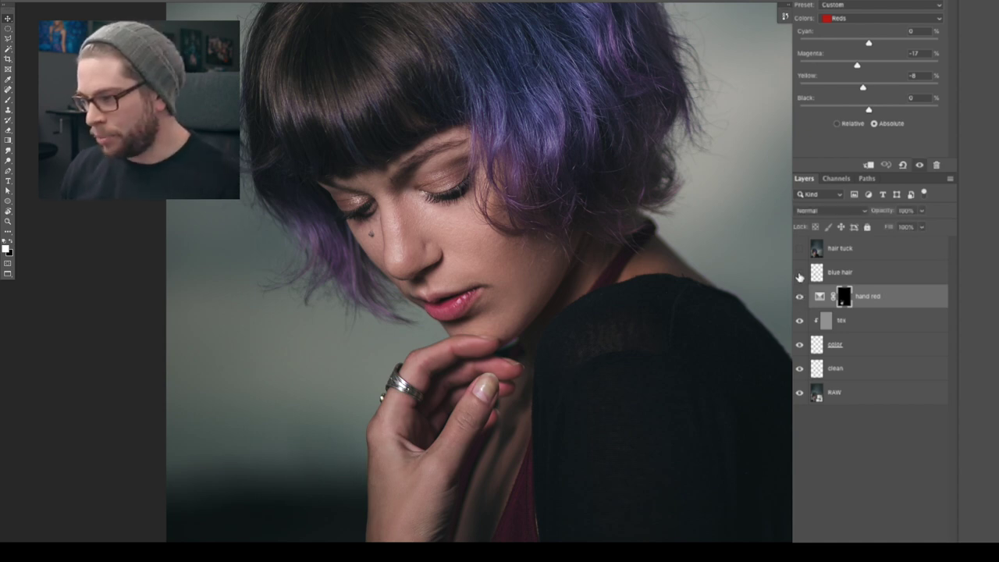
Show the blue hair and hair tuck layers while viewing the whole head of hair to review their effects.
drag(559, 190, 579, 357)
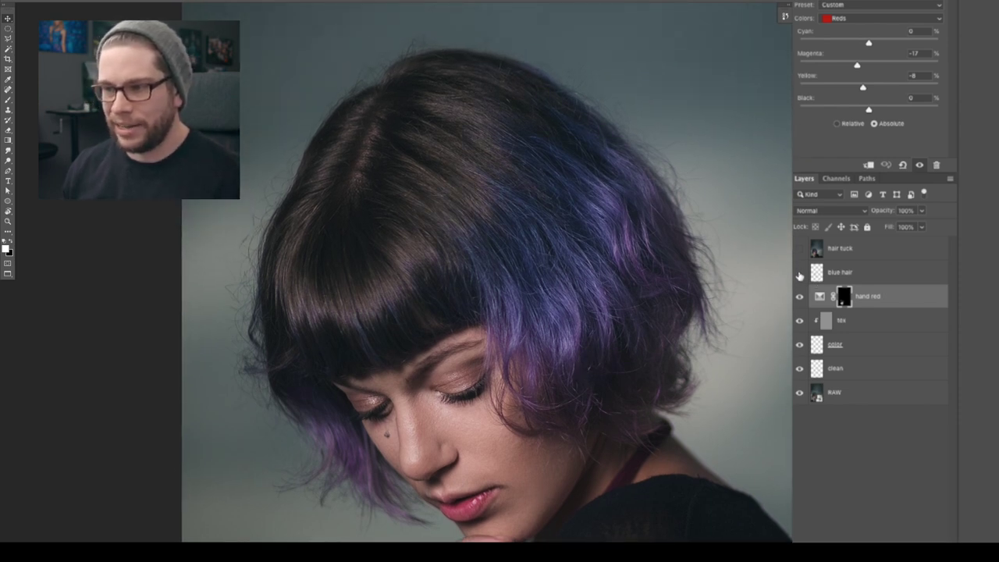
click(799, 273)
click(866, 274)
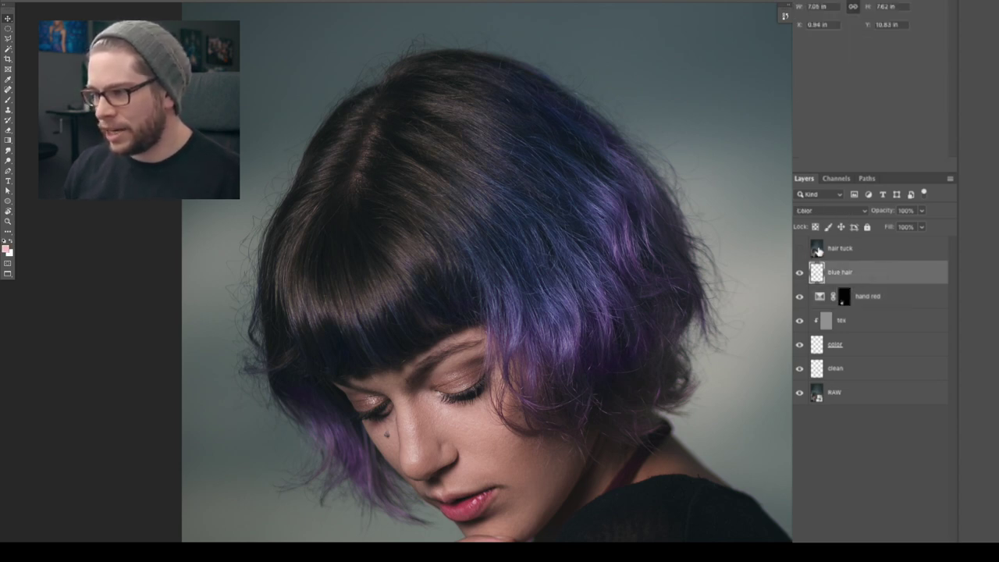
click(798, 249)
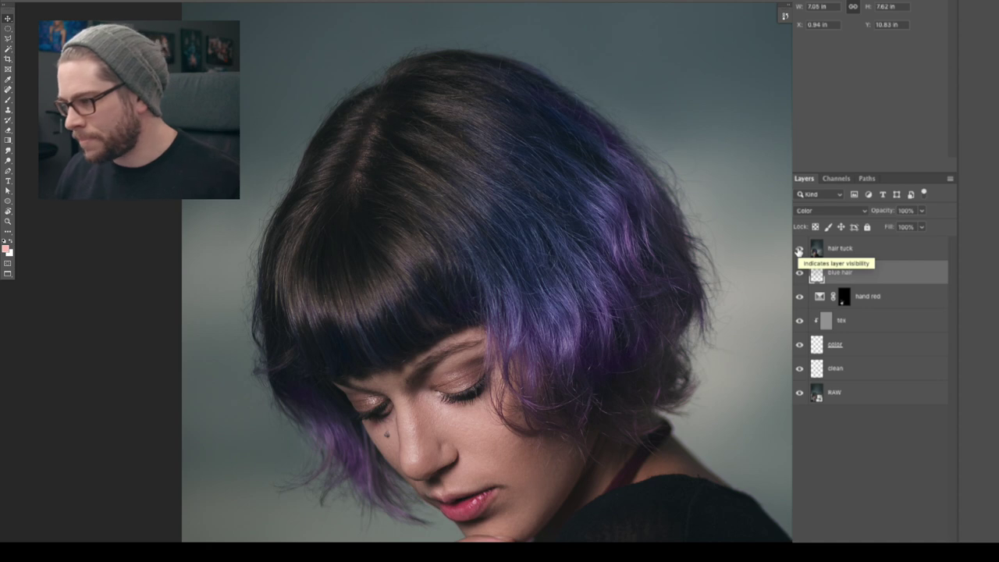
Compare the complete retouch with the RAW layer alone on the full portrait, then restore all layers.
key(ctrl+0)
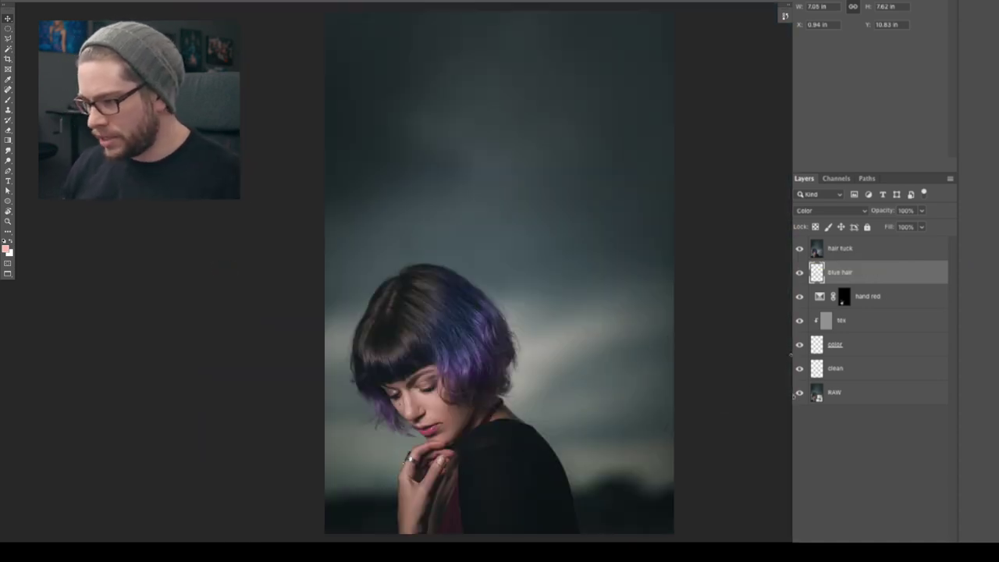
alt+click(799, 395)
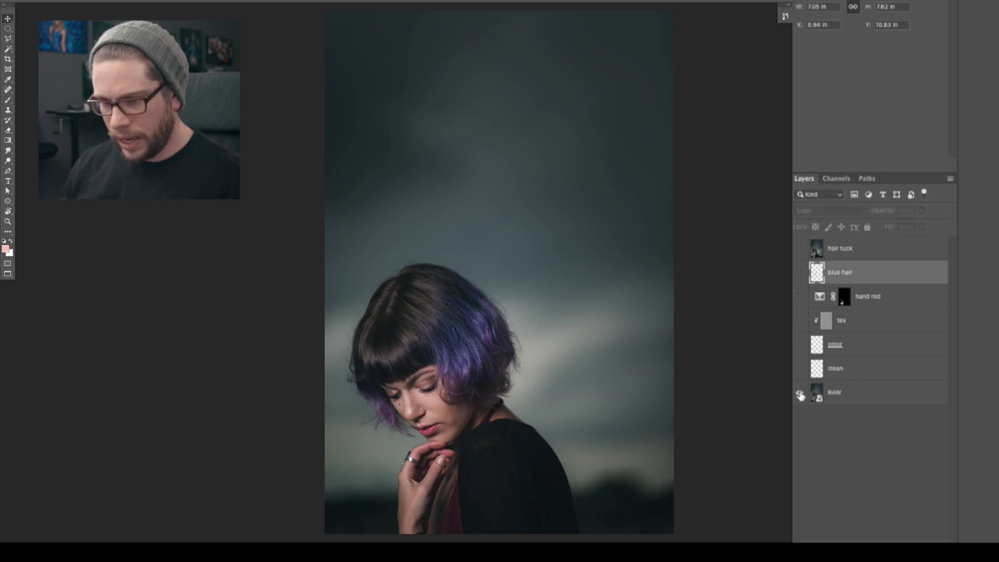
alt+click(799, 395)
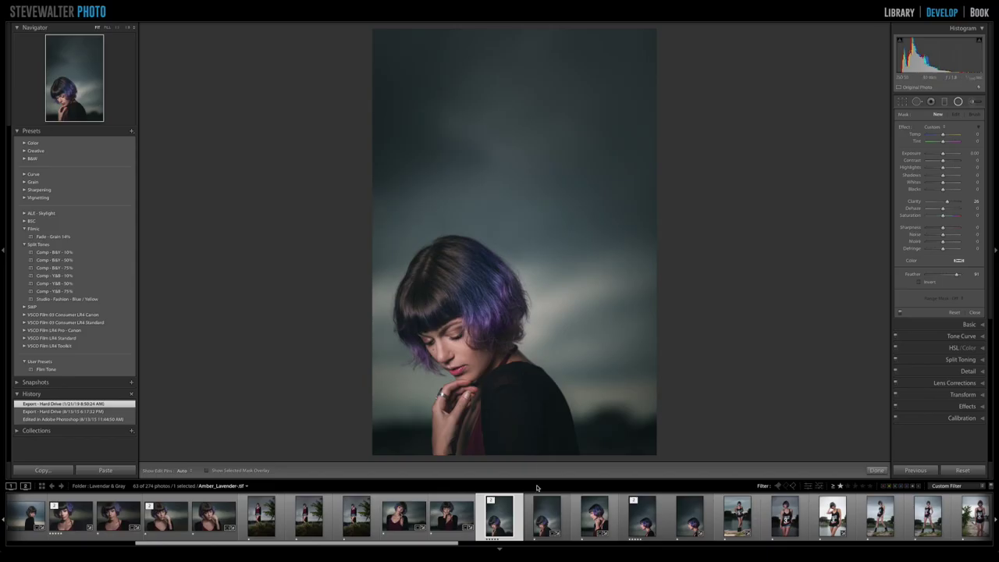
In Lightroom, compare the retouched TIFF with the unretouched CR2 portrait side by side, enlarged on the face.
key(c)
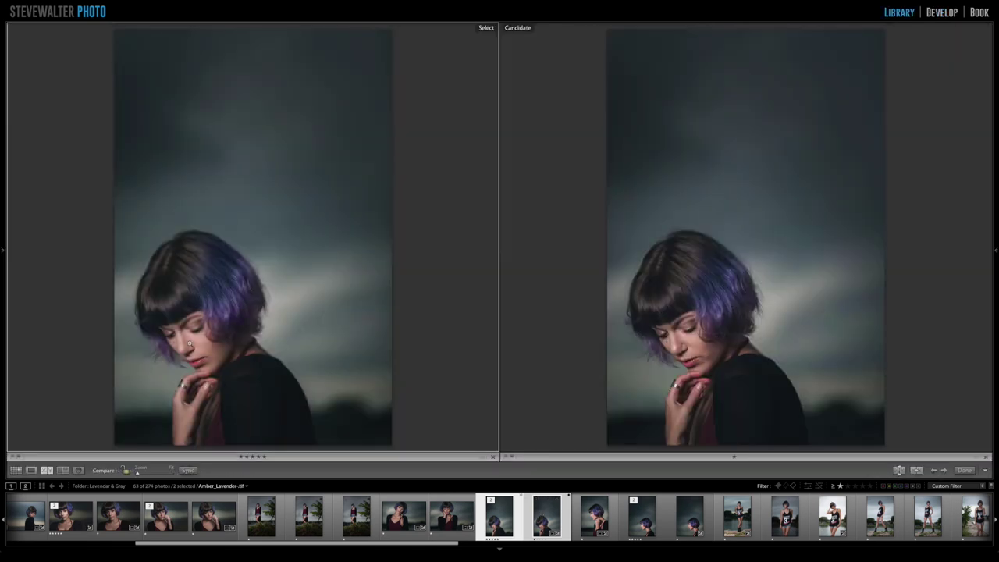
click(189, 343)
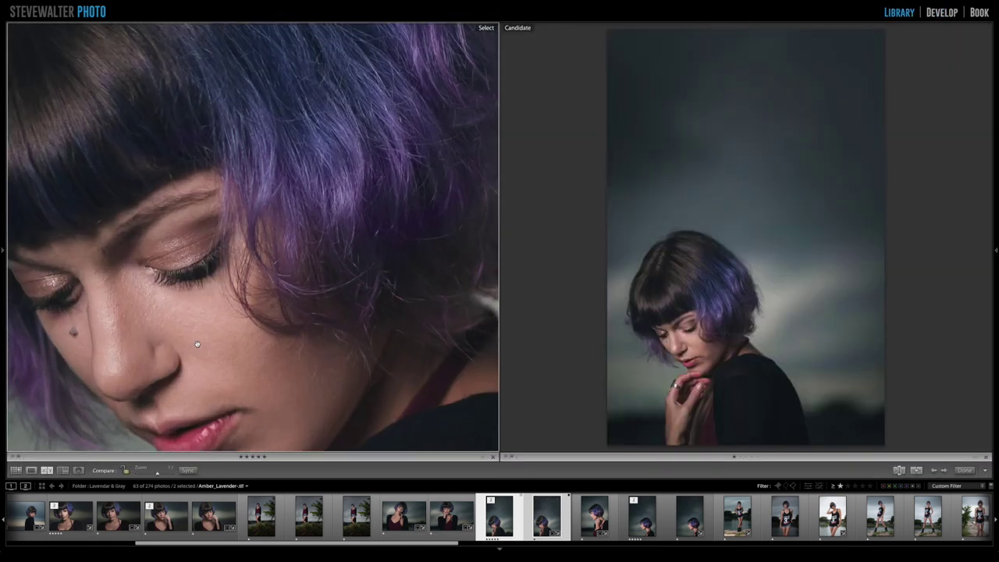
click(702, 343)
click(694, 341)
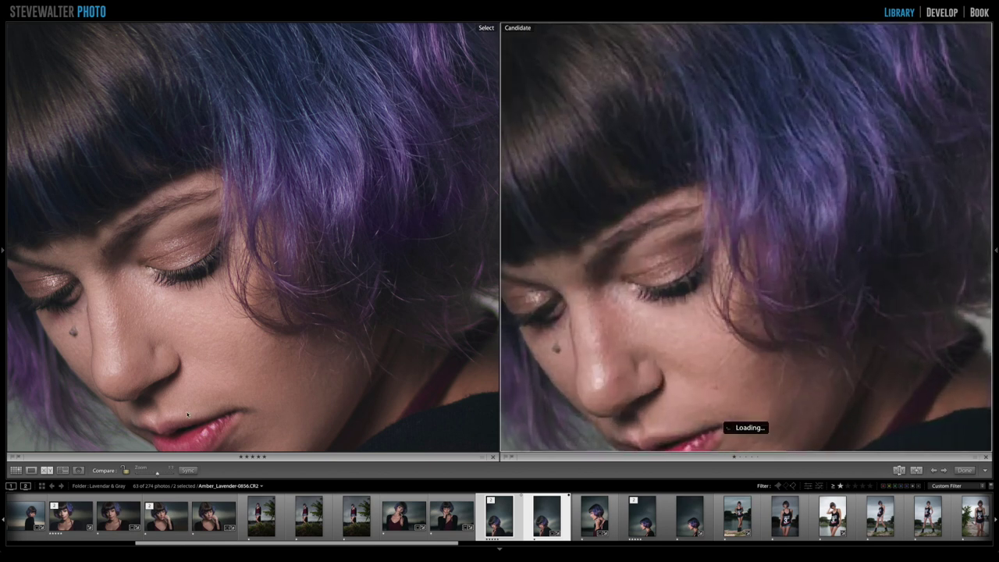
Examine the hair, fringe and face in both enlarged versions, then return to the full portraits.
click(147, 354)
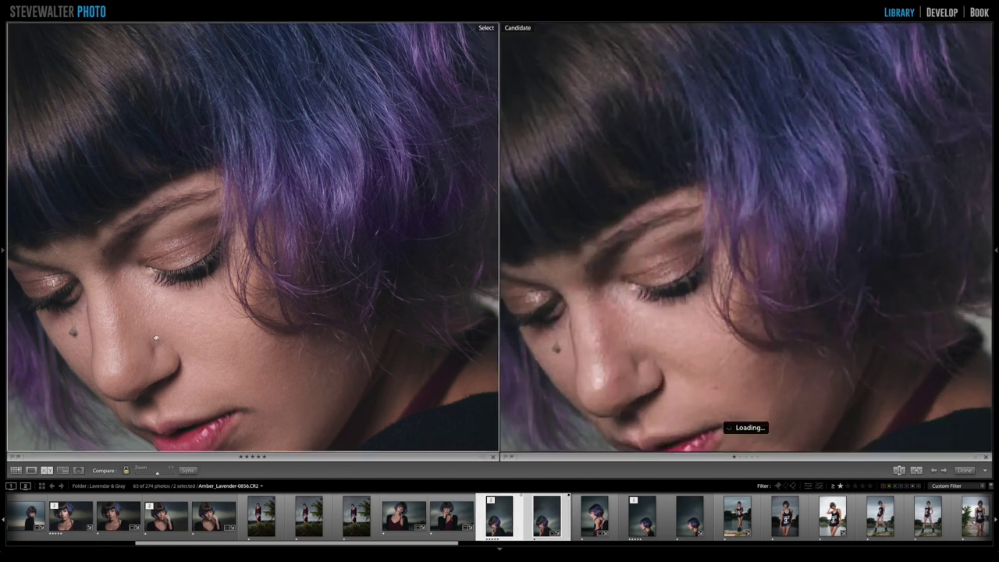
click(155, 316)
click(155, 316)
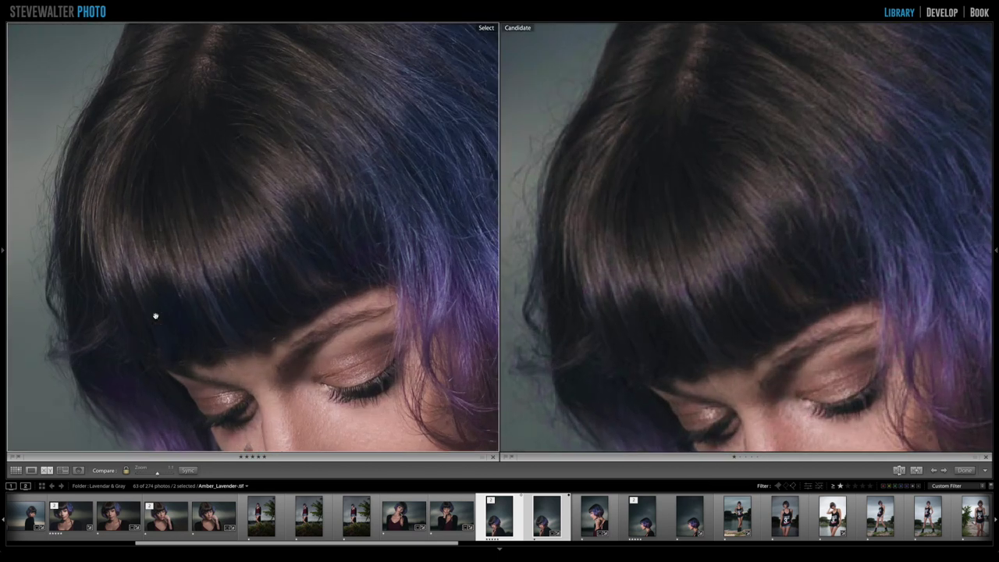
drag(358, 390, 222, 186)
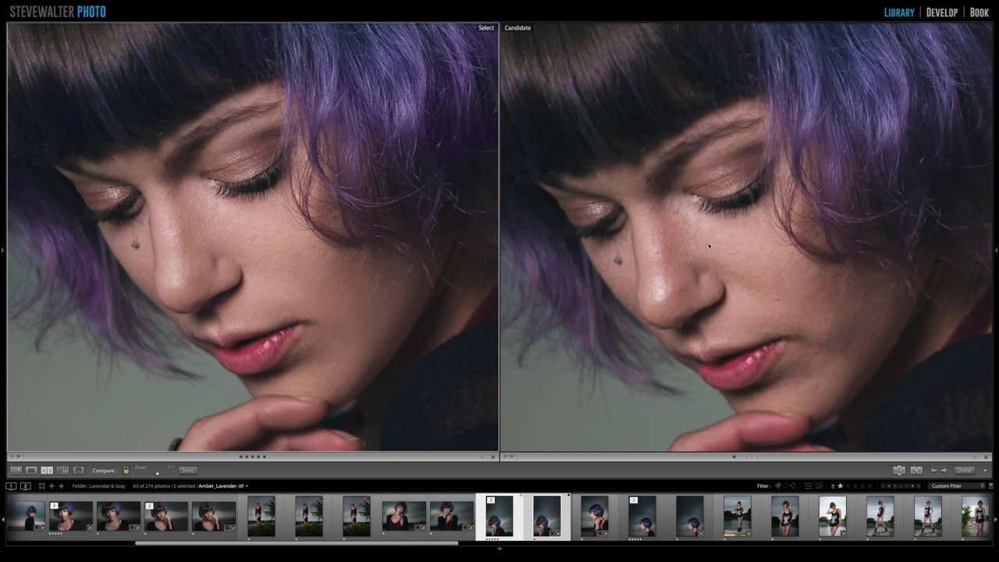
click(300, 254)
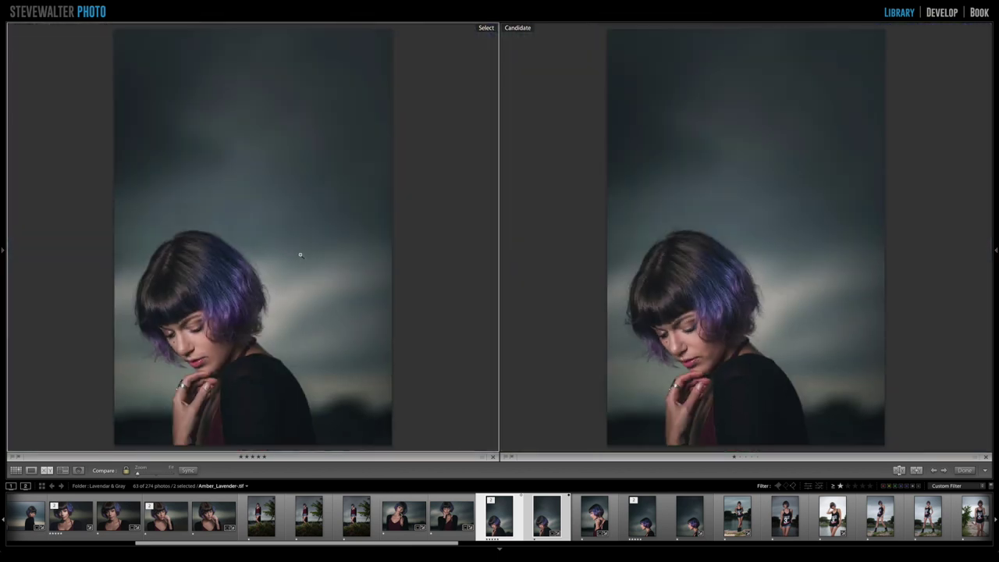